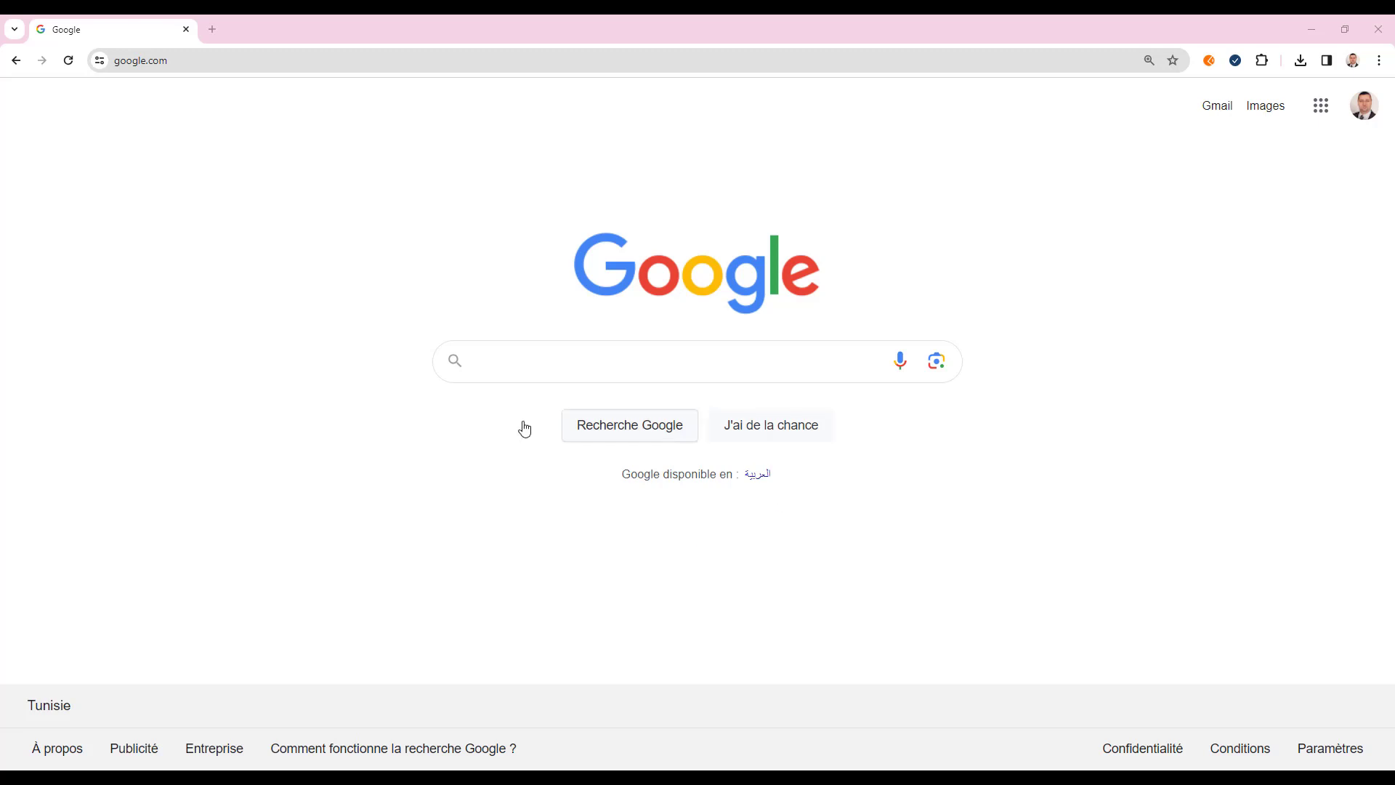
- Search Google for "download tomcat 9"
click(540, 362)
text(do)
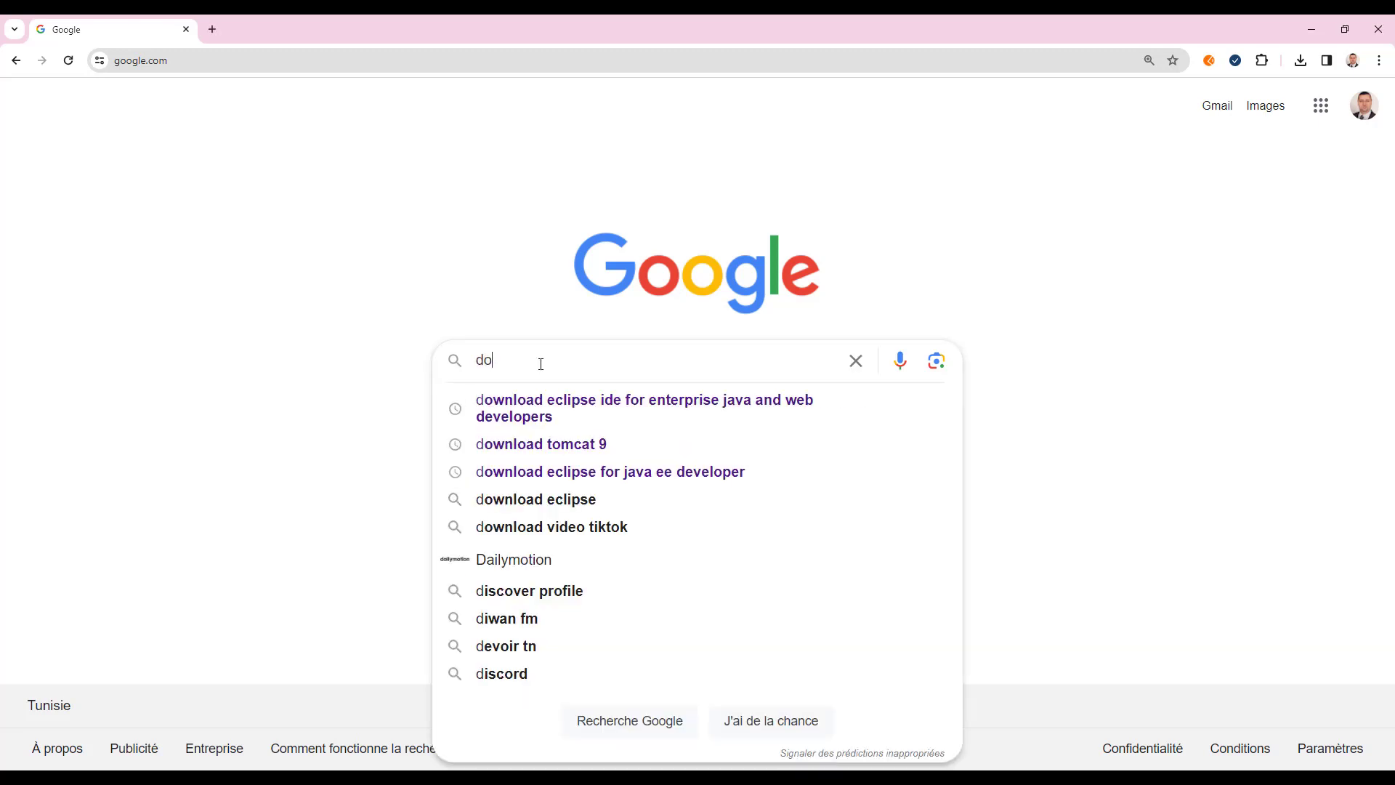
text(wnload)
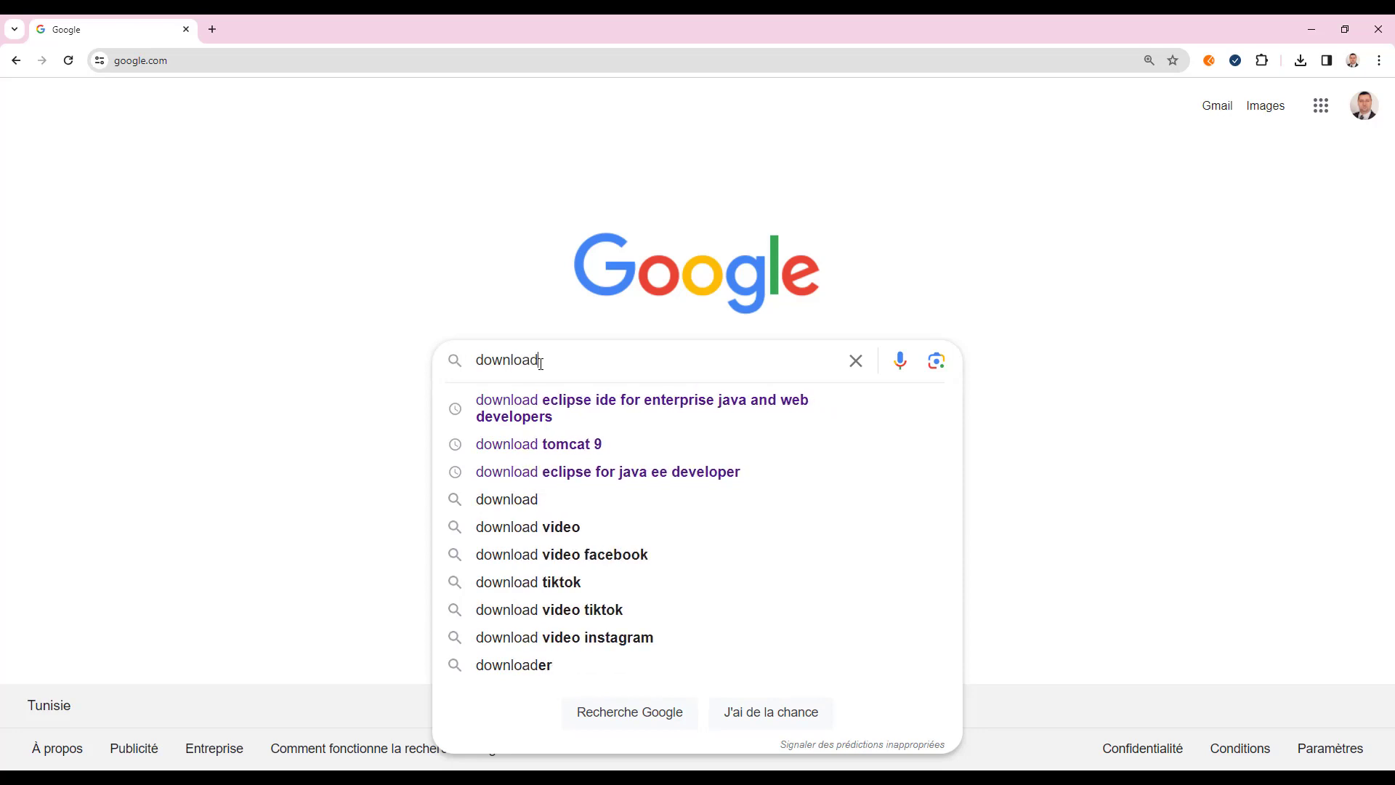
key(Down)
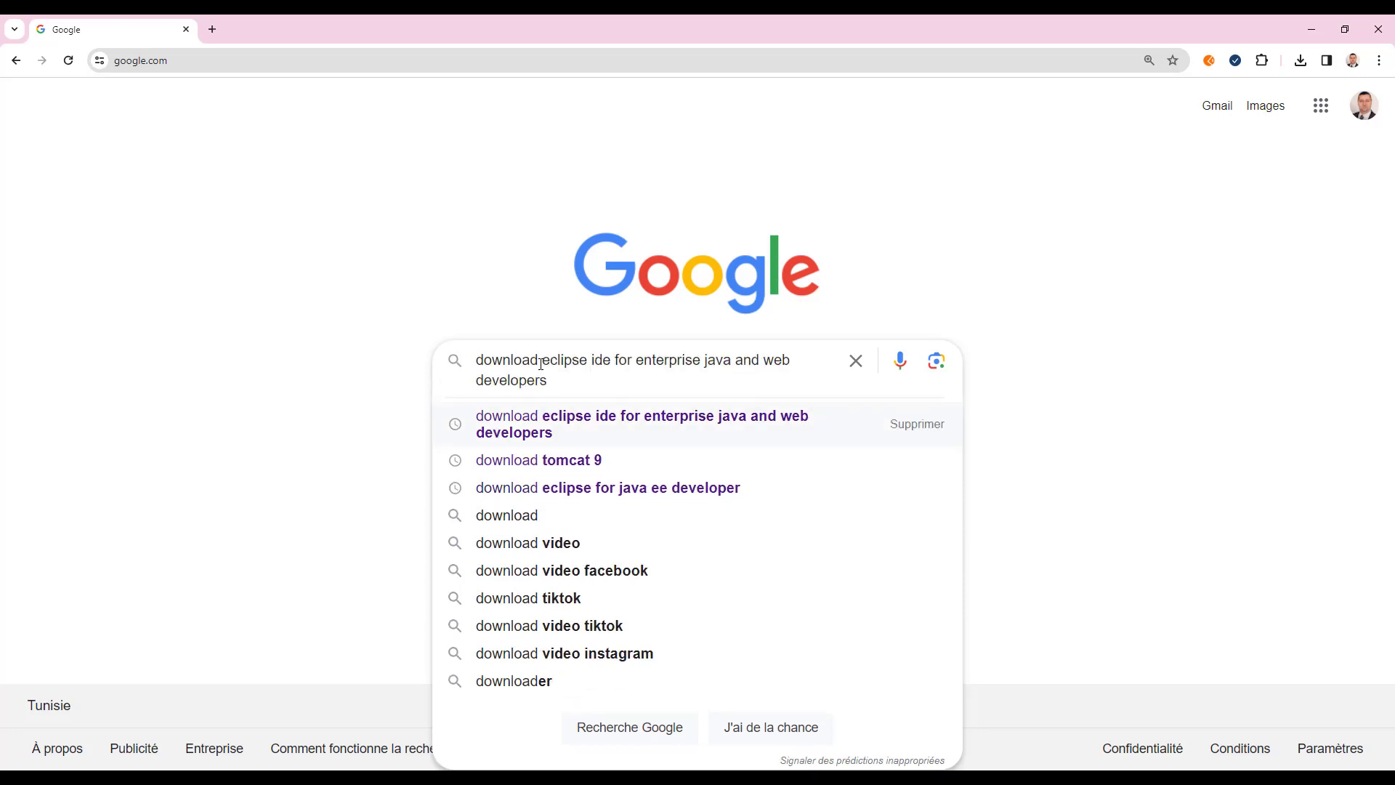
click(610, 461)
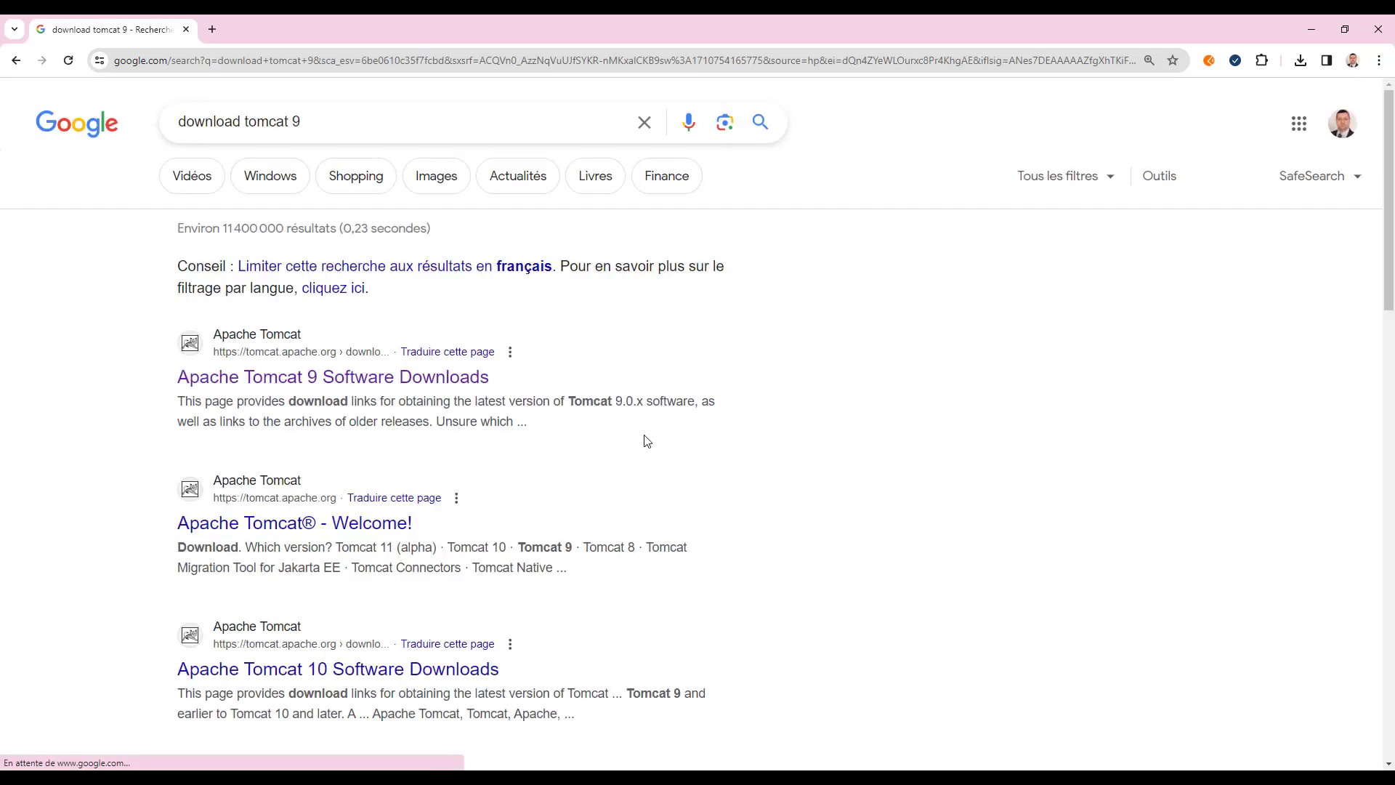
- Open the Apache Tomcat 9 Software Downloads result in a new tab and download the 64-bit Windows zip of version 9.0.87
right_click(373, 381)
click(391, 392)
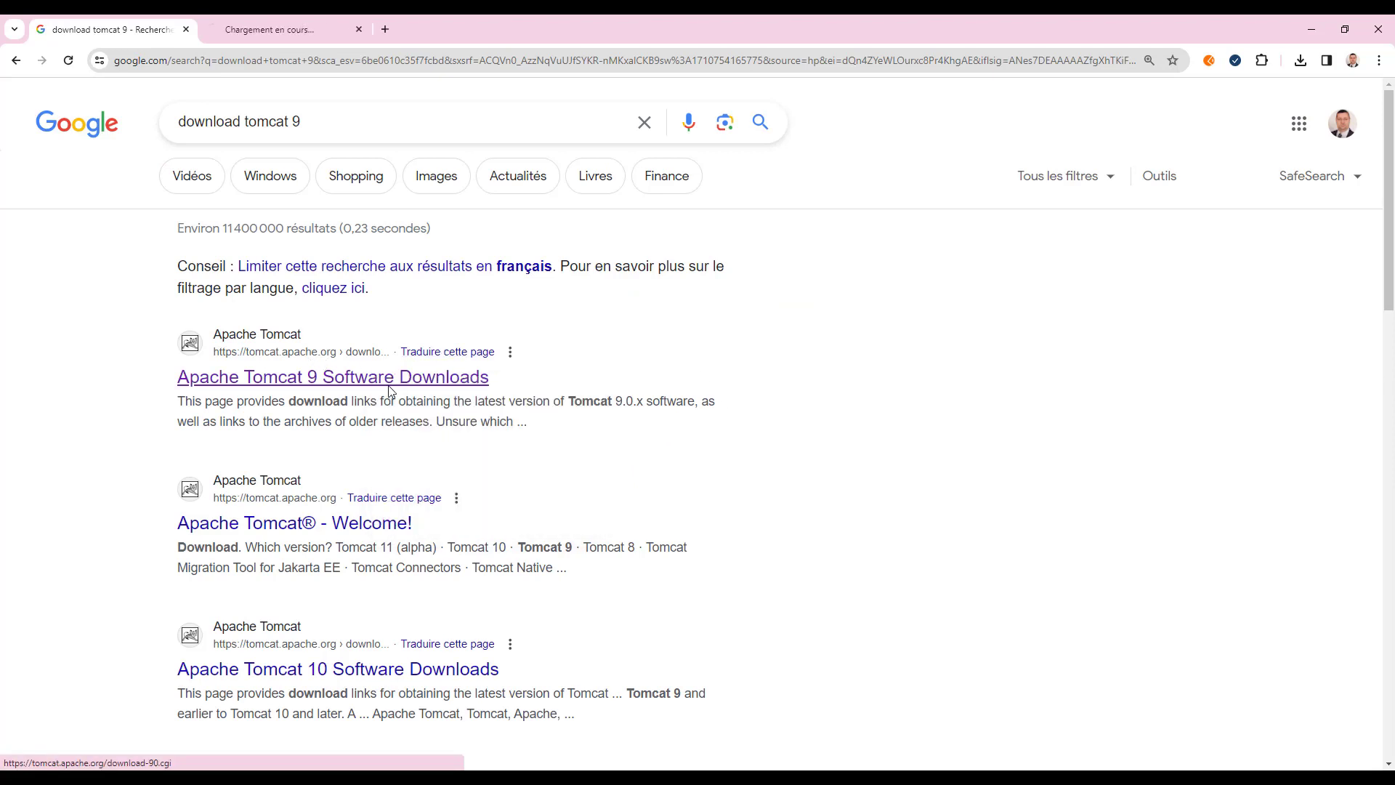
click(294, 30)
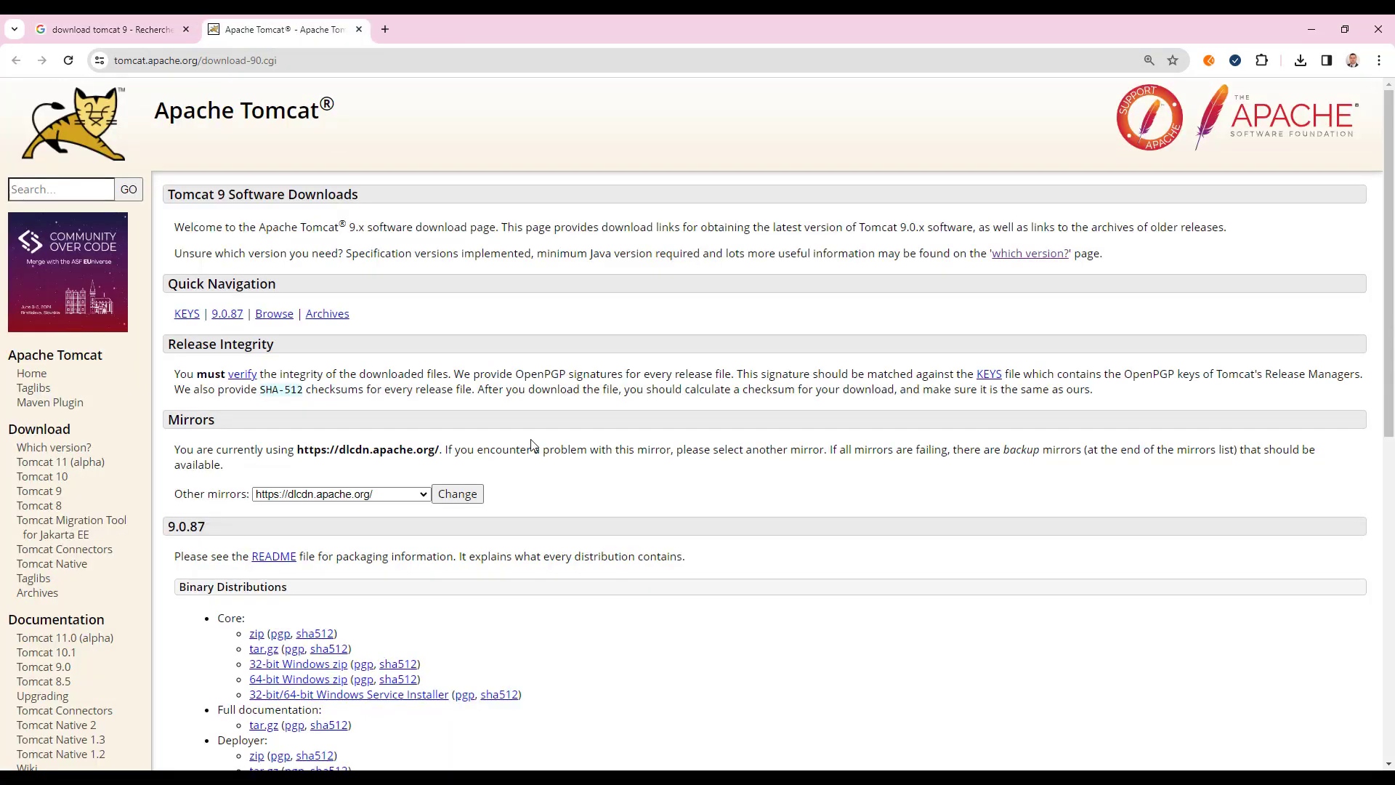
scroll(532, 445, down, 2)
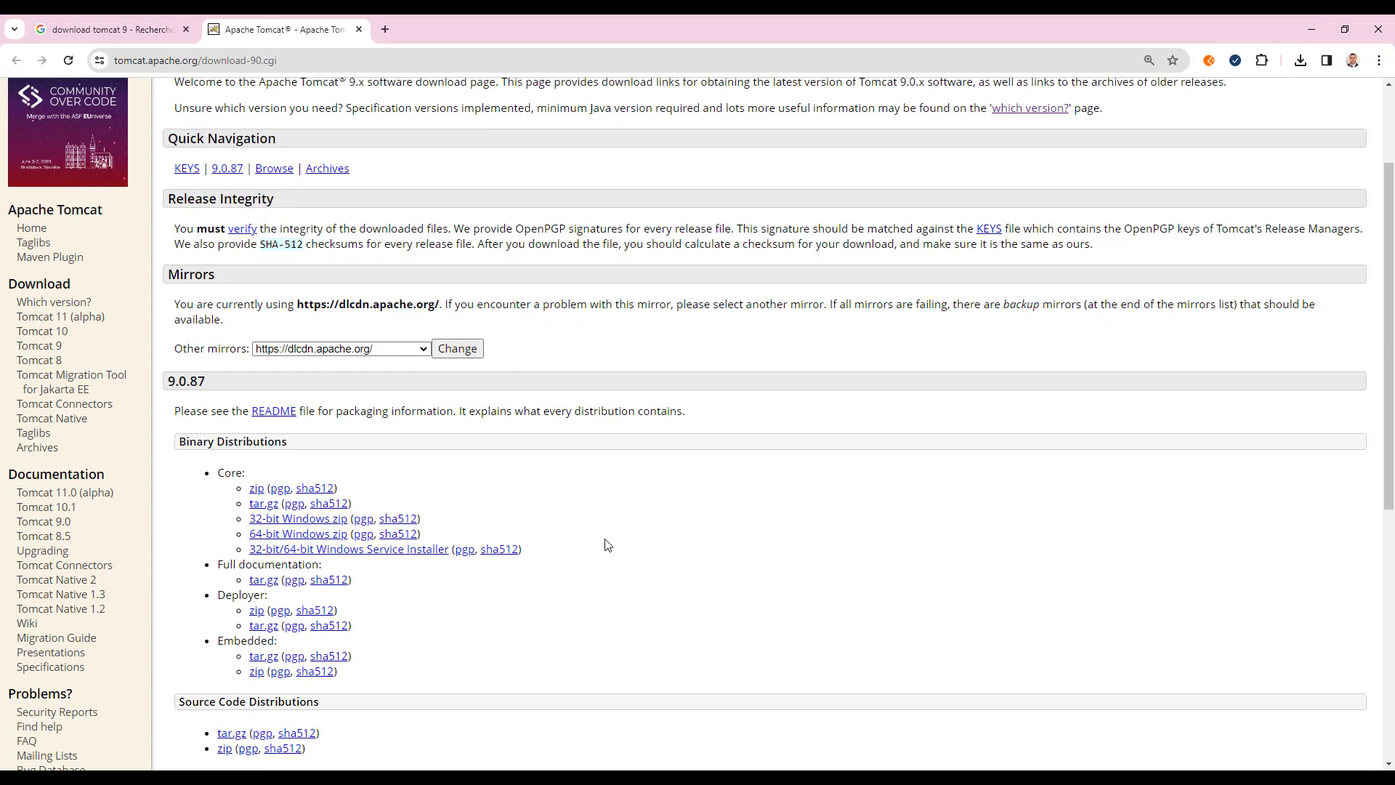
click(331, 537)
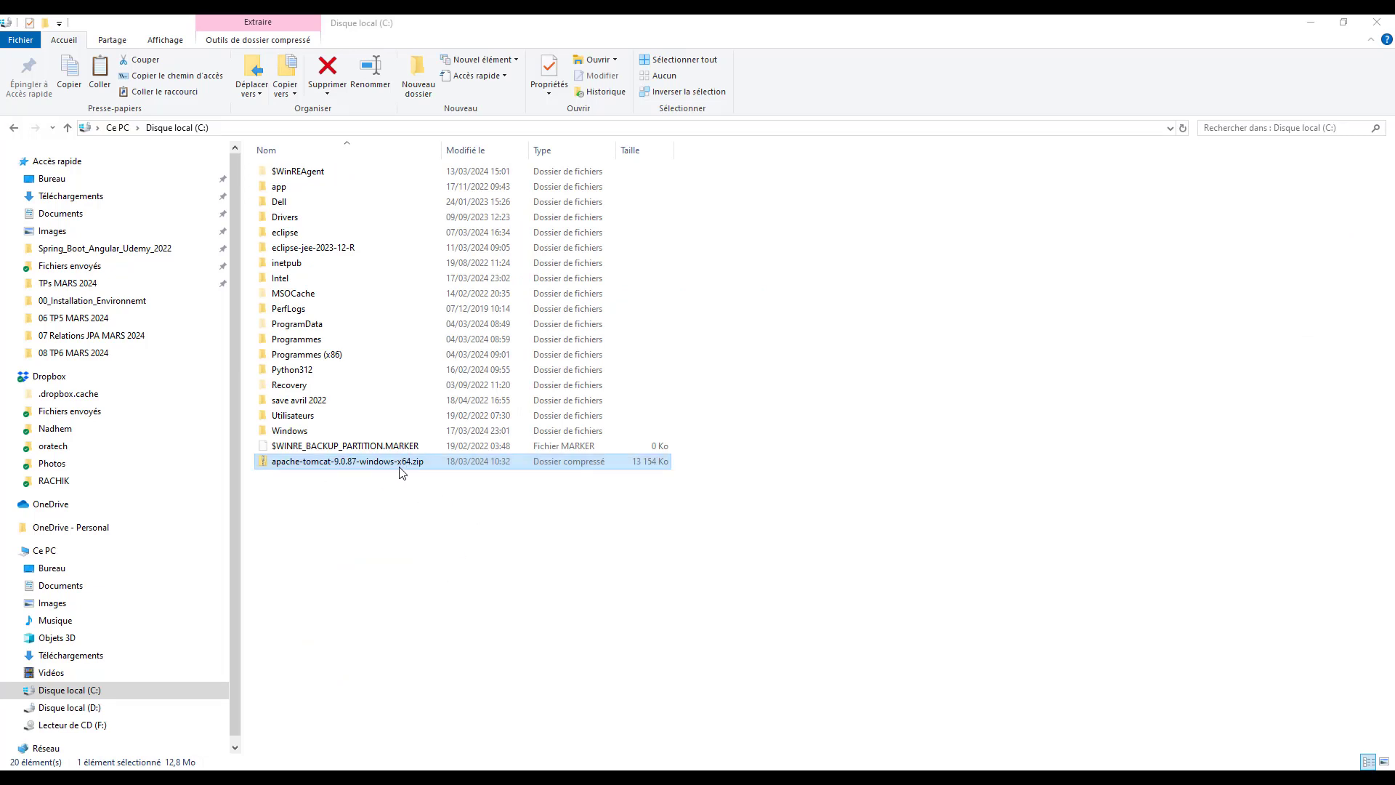
- Extract apache-tomcat-9.0.87-windows-x64.zip directly into the C: drive with 7-Zip
right_click(355, 468)
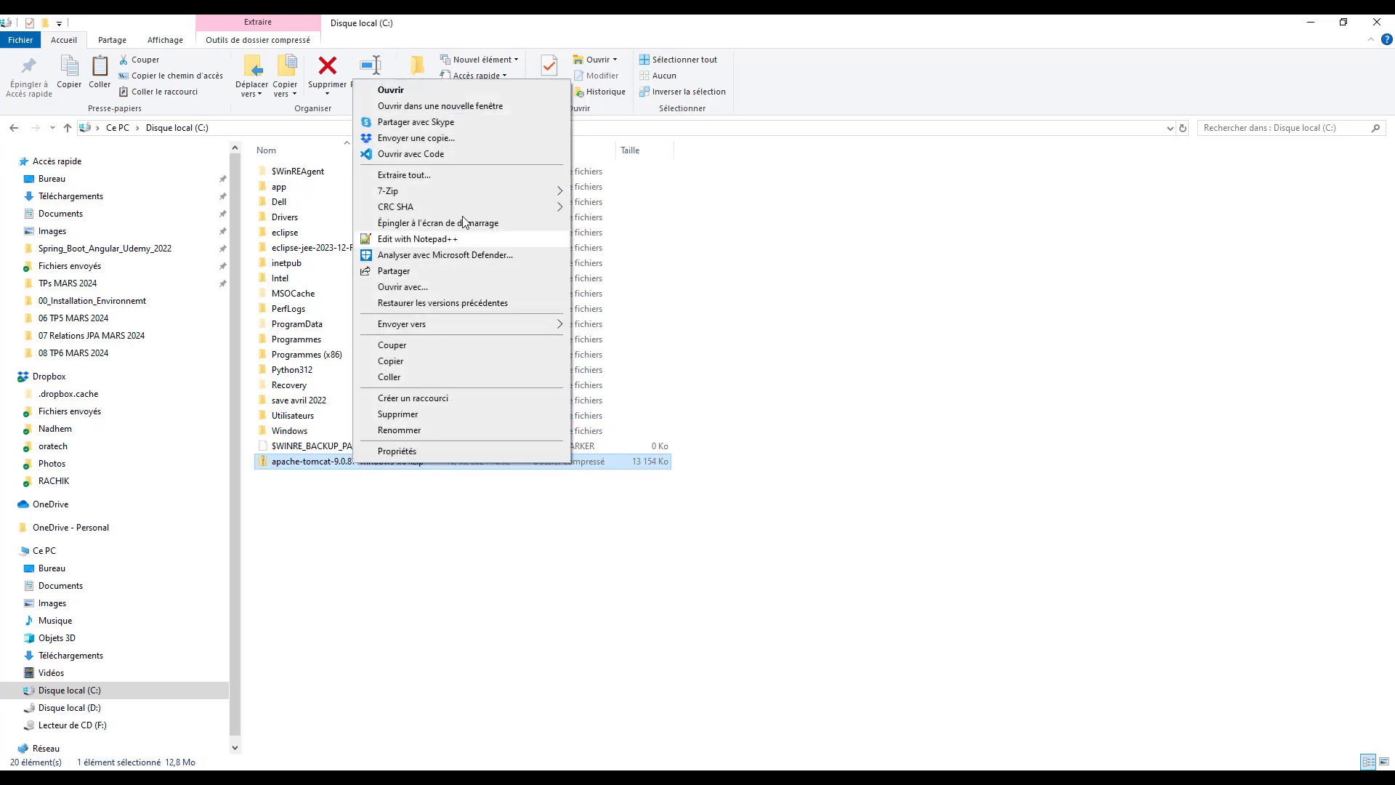
mouse_move(482, 192)
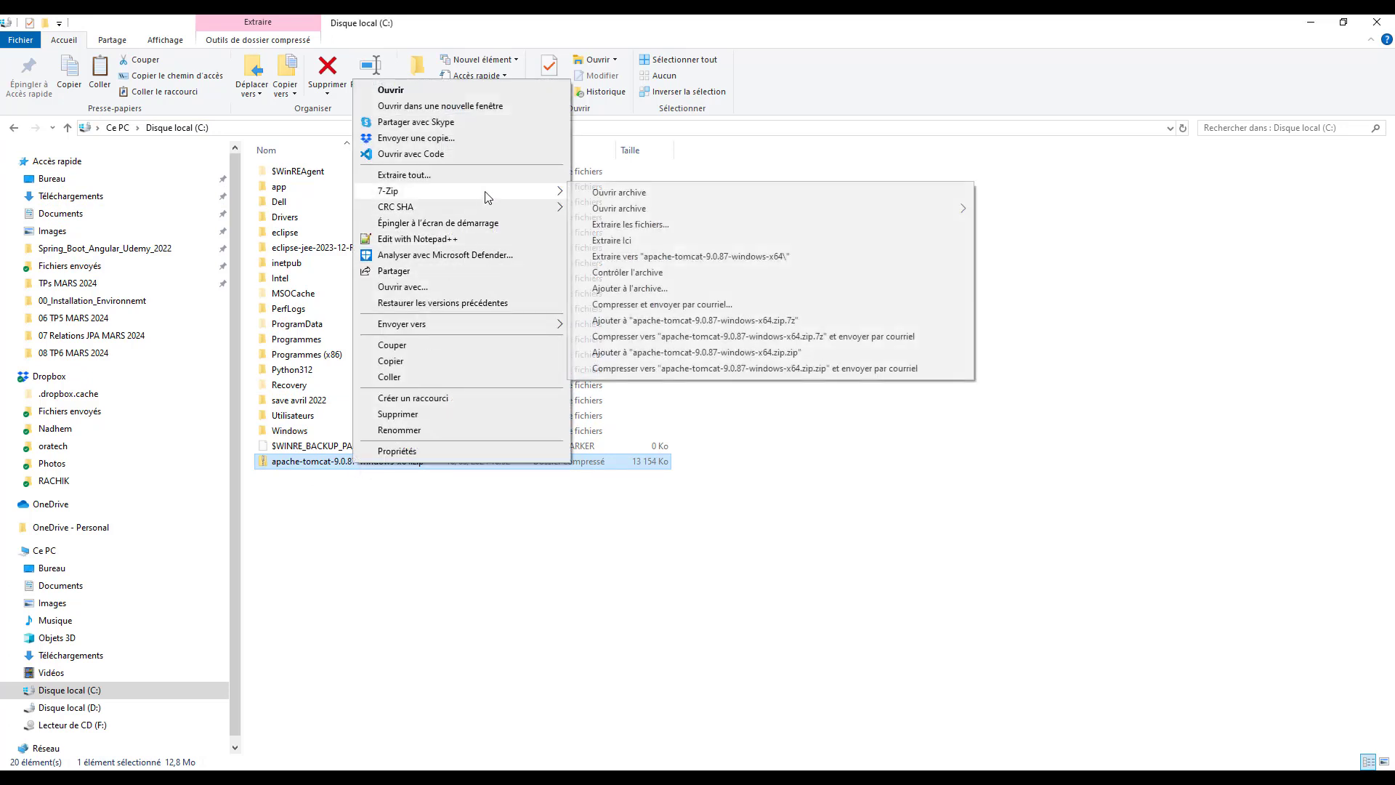
click(600, 241)
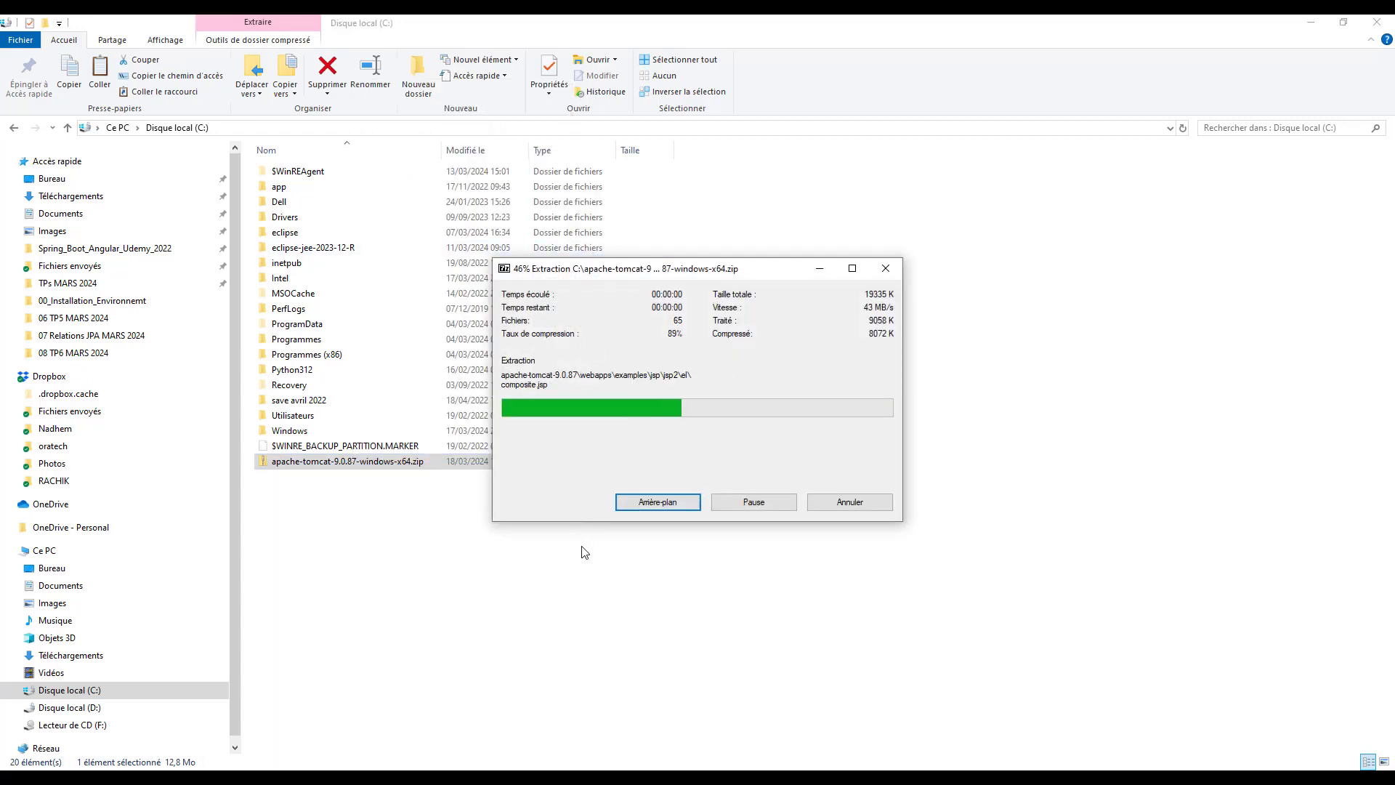
- Examine the contents of the extracted apache-tomcat-9.0.87 folder and return to the C: drive
click(349, 476)
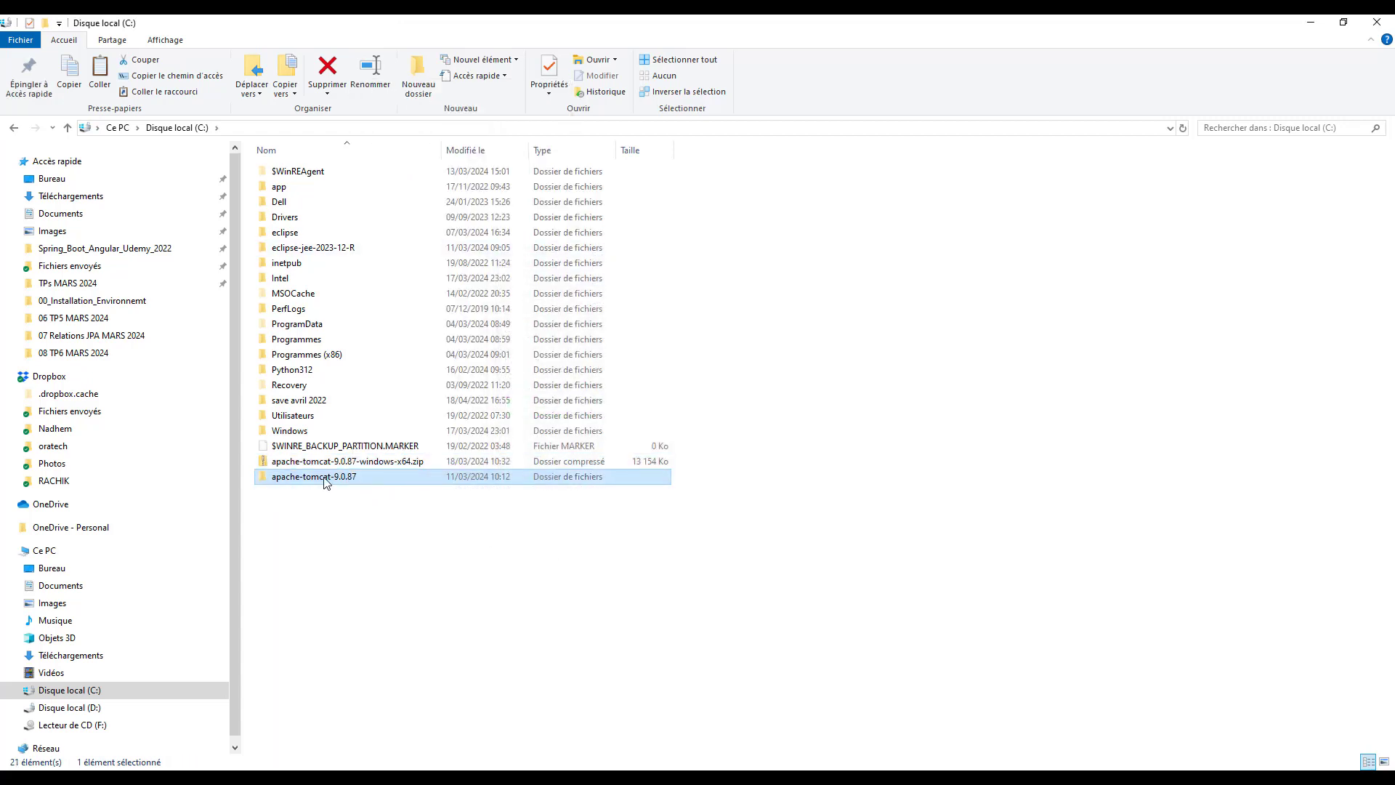
double_click(300, 482)
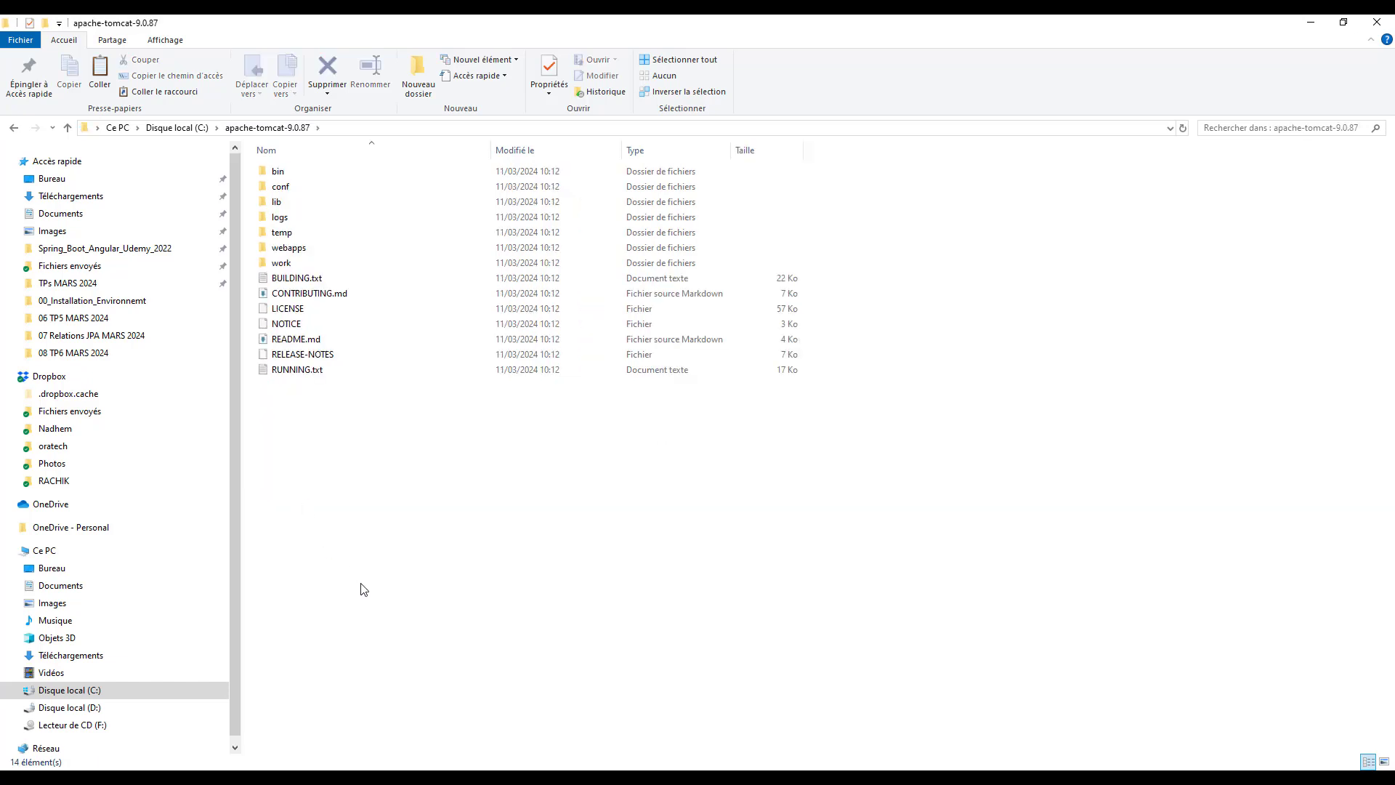
click(197, 130)
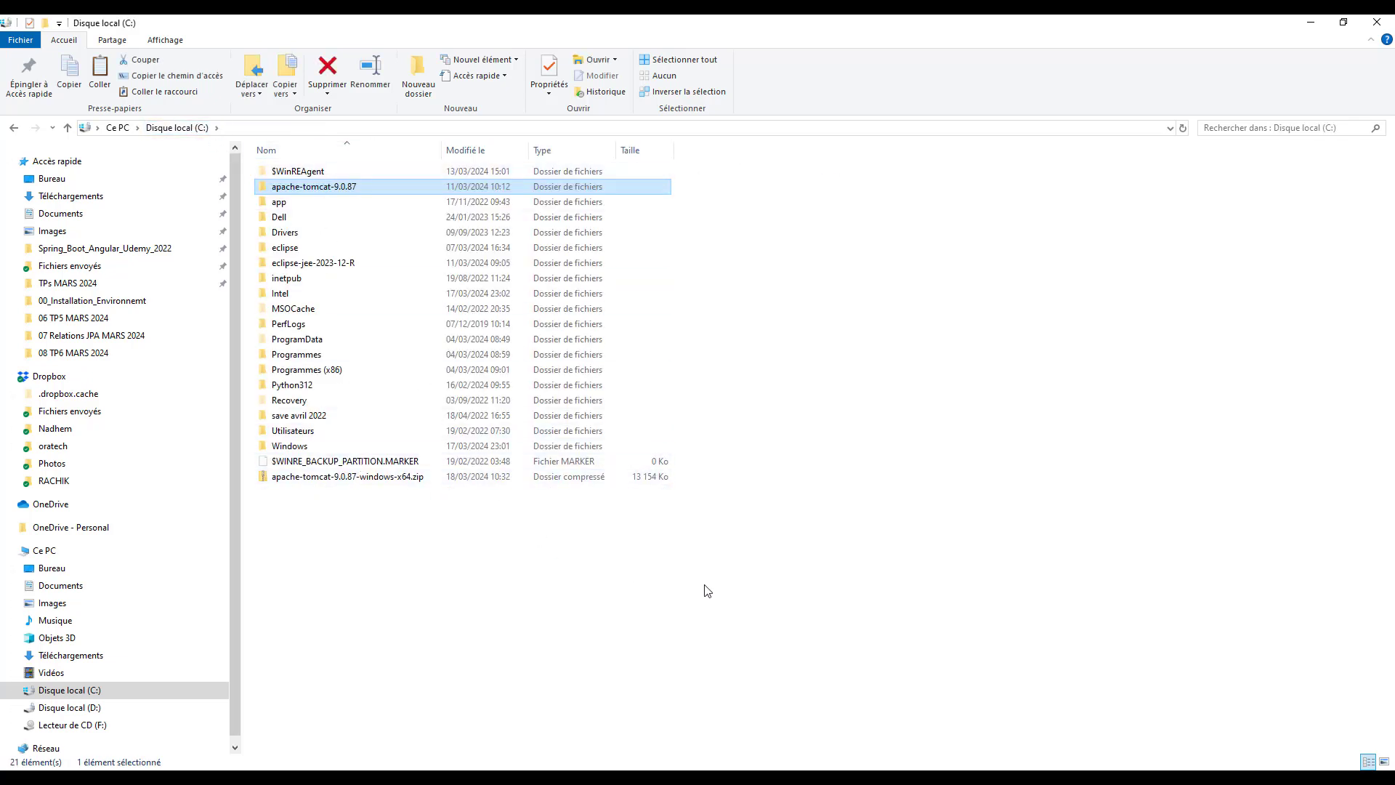
- Switch to Eclipse, enlarge the area below the editor and show the Servers view
key(alt+Tab)
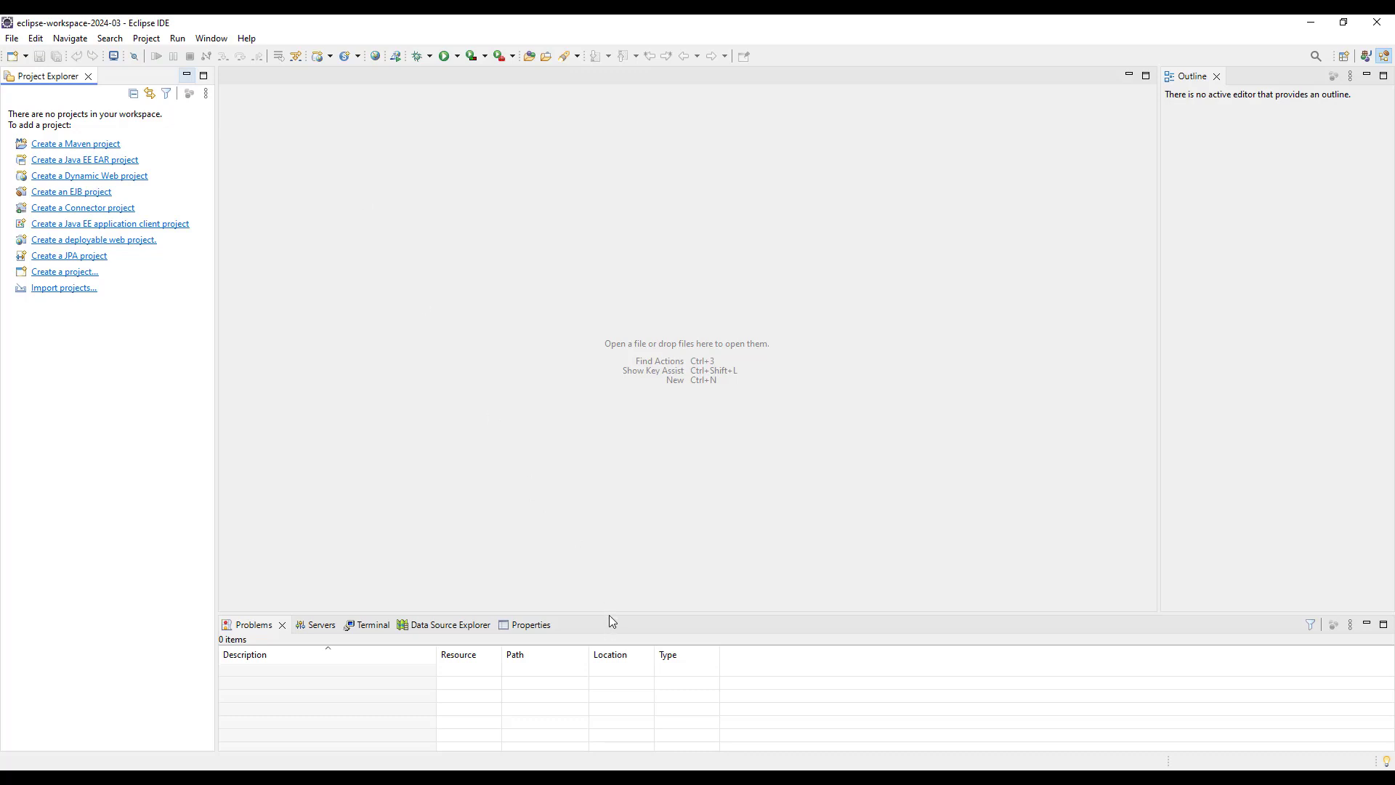
drag(610, 617, 628, 518)
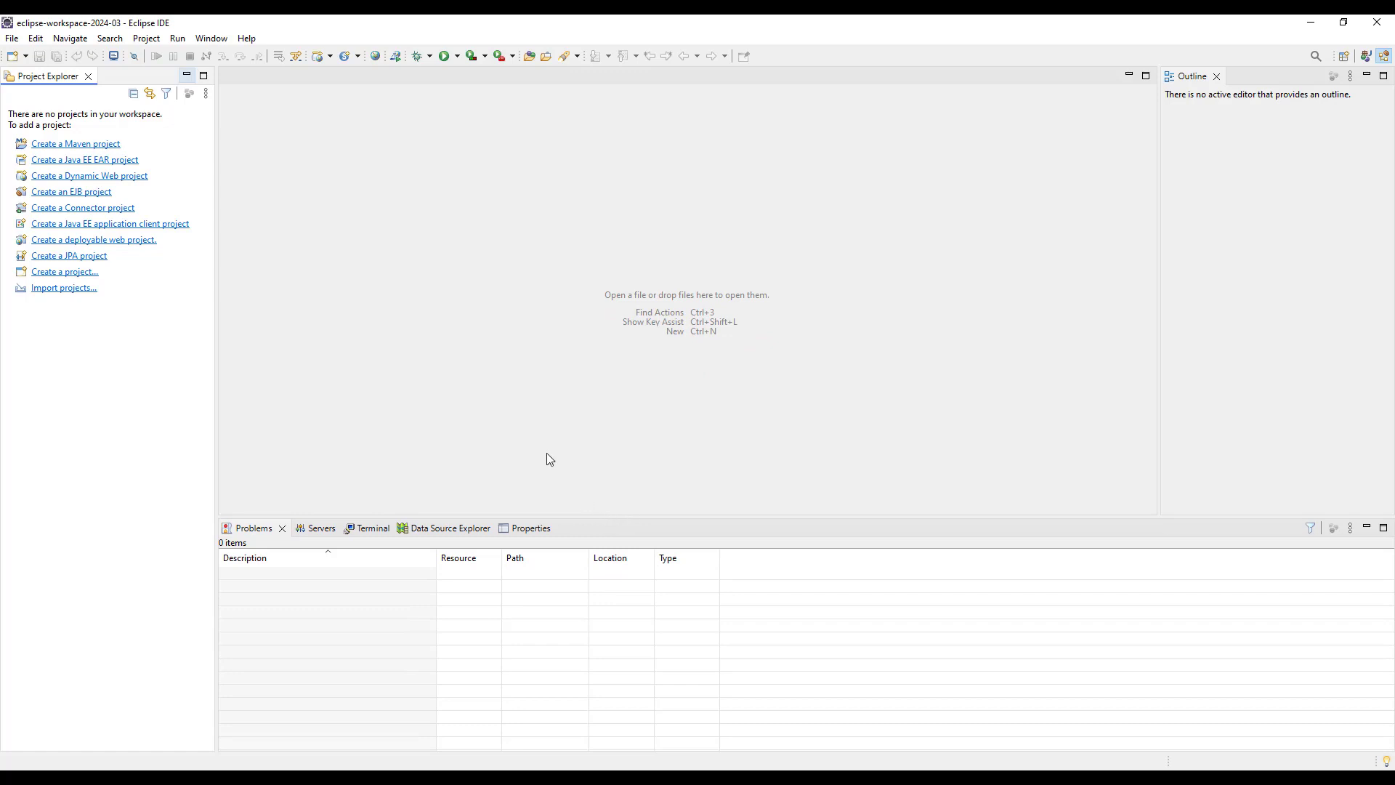
click(320, 531)
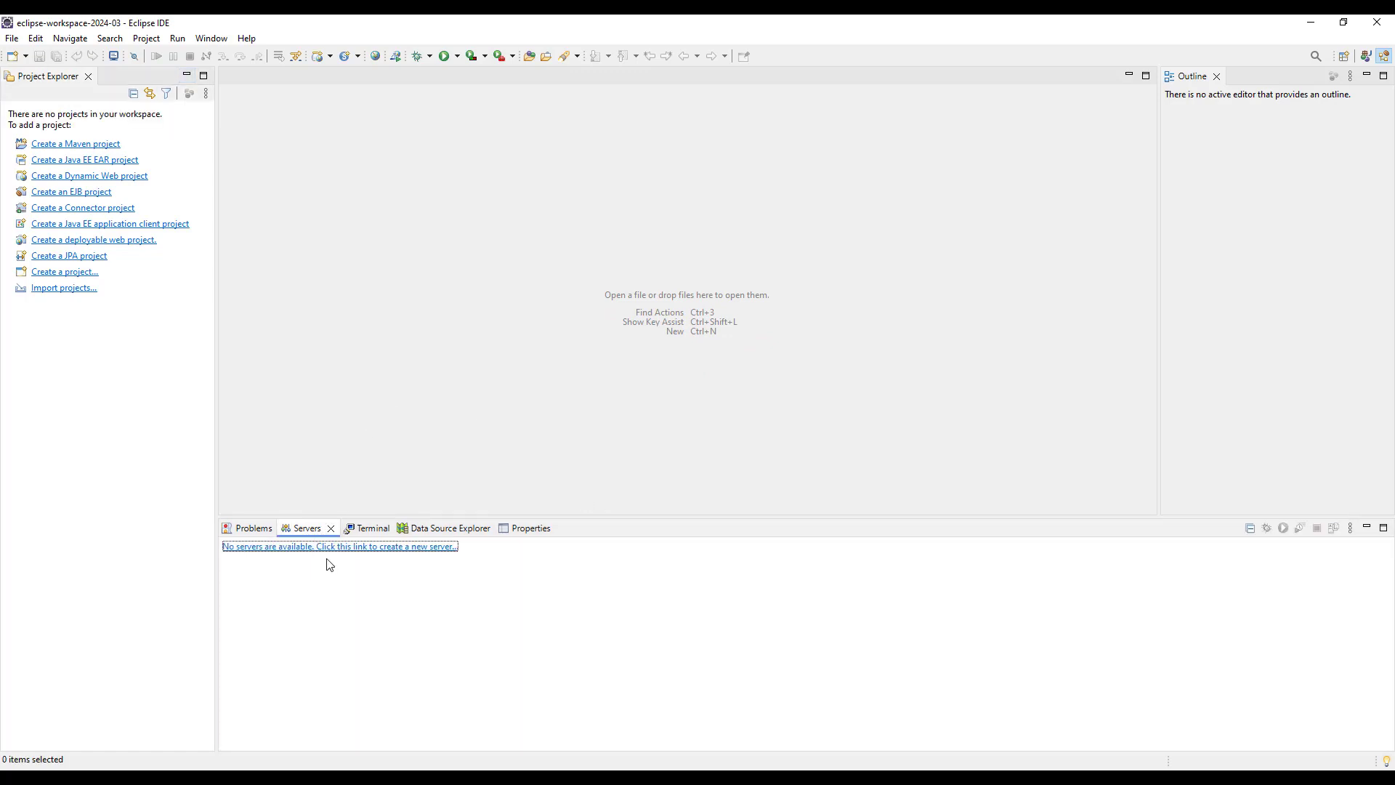
- Open the Java EE (default) perspective
click(1346, 56)
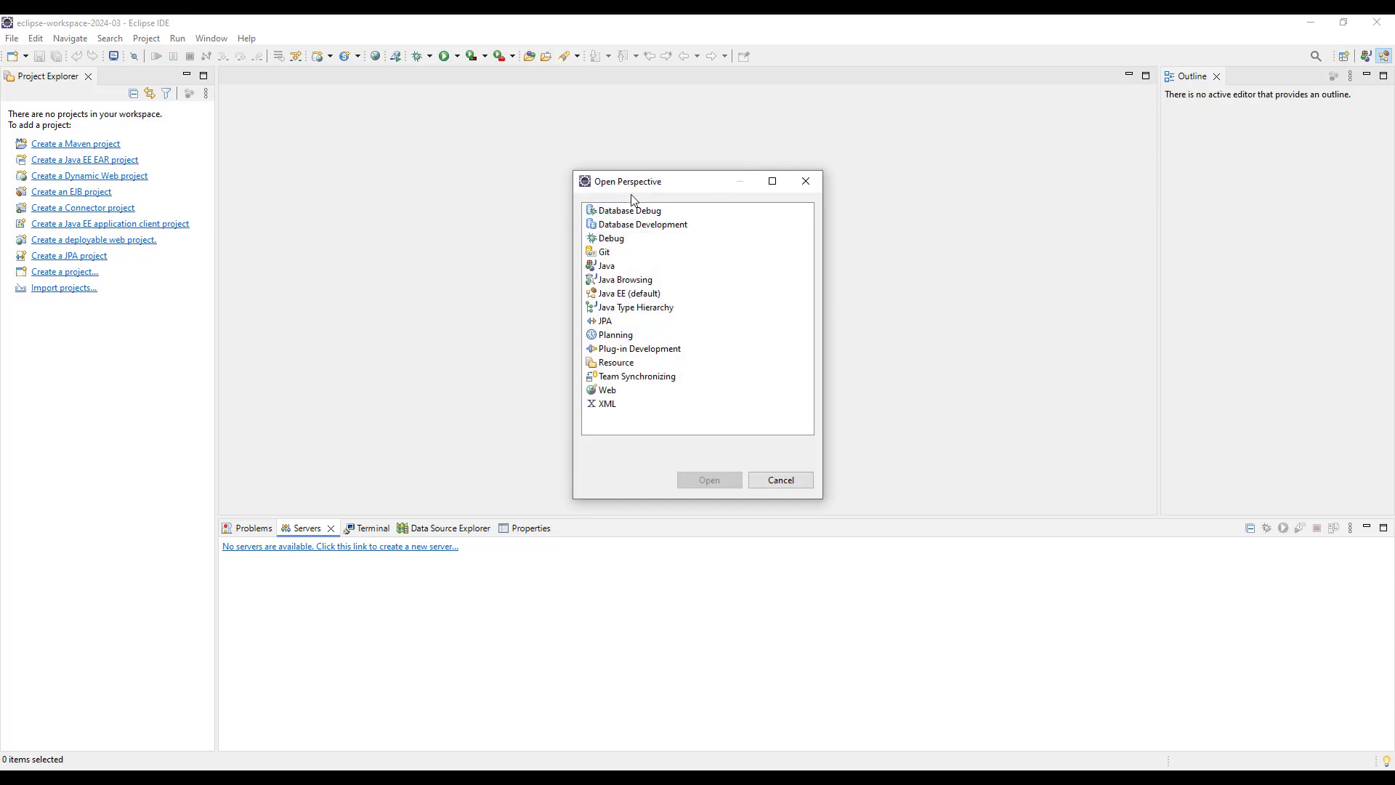
click(636, 298)
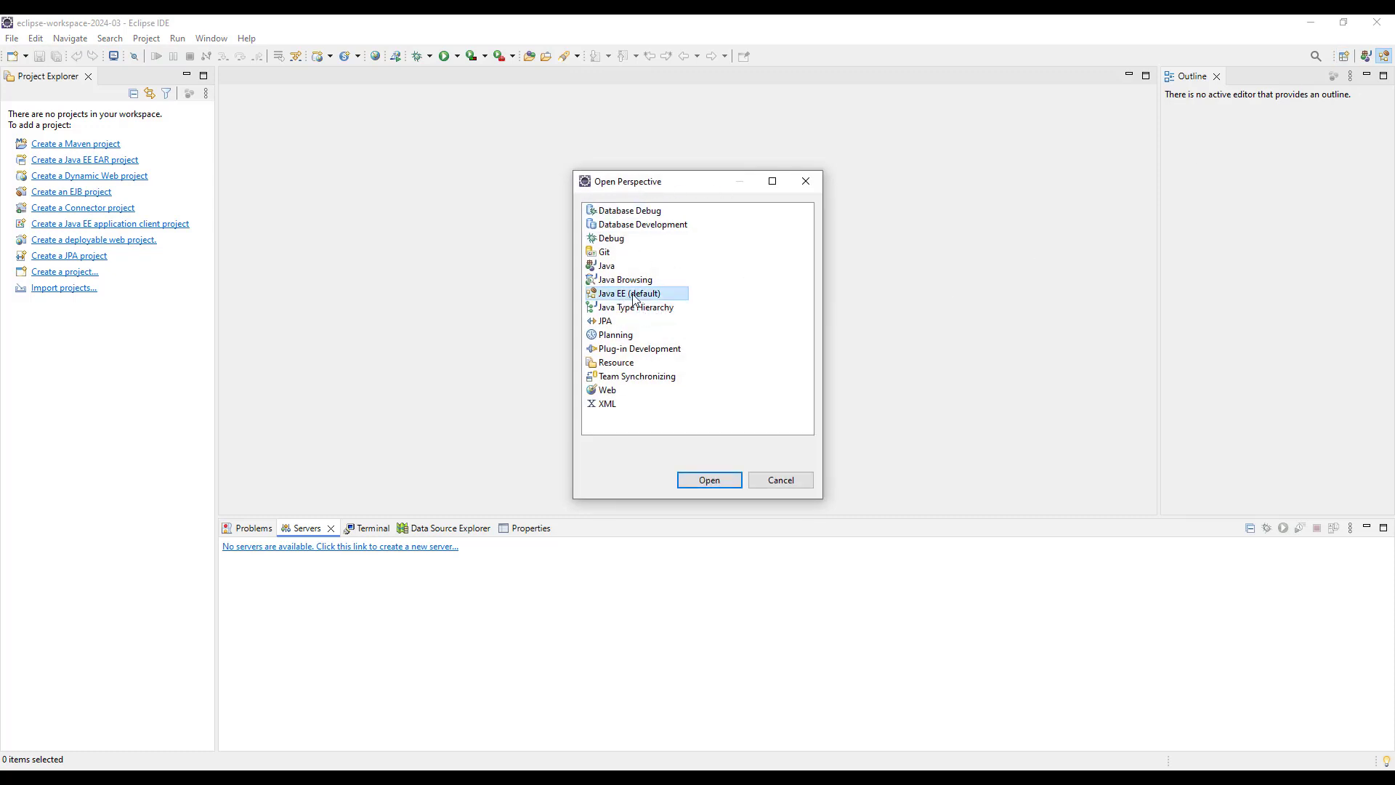
click(710, 480)
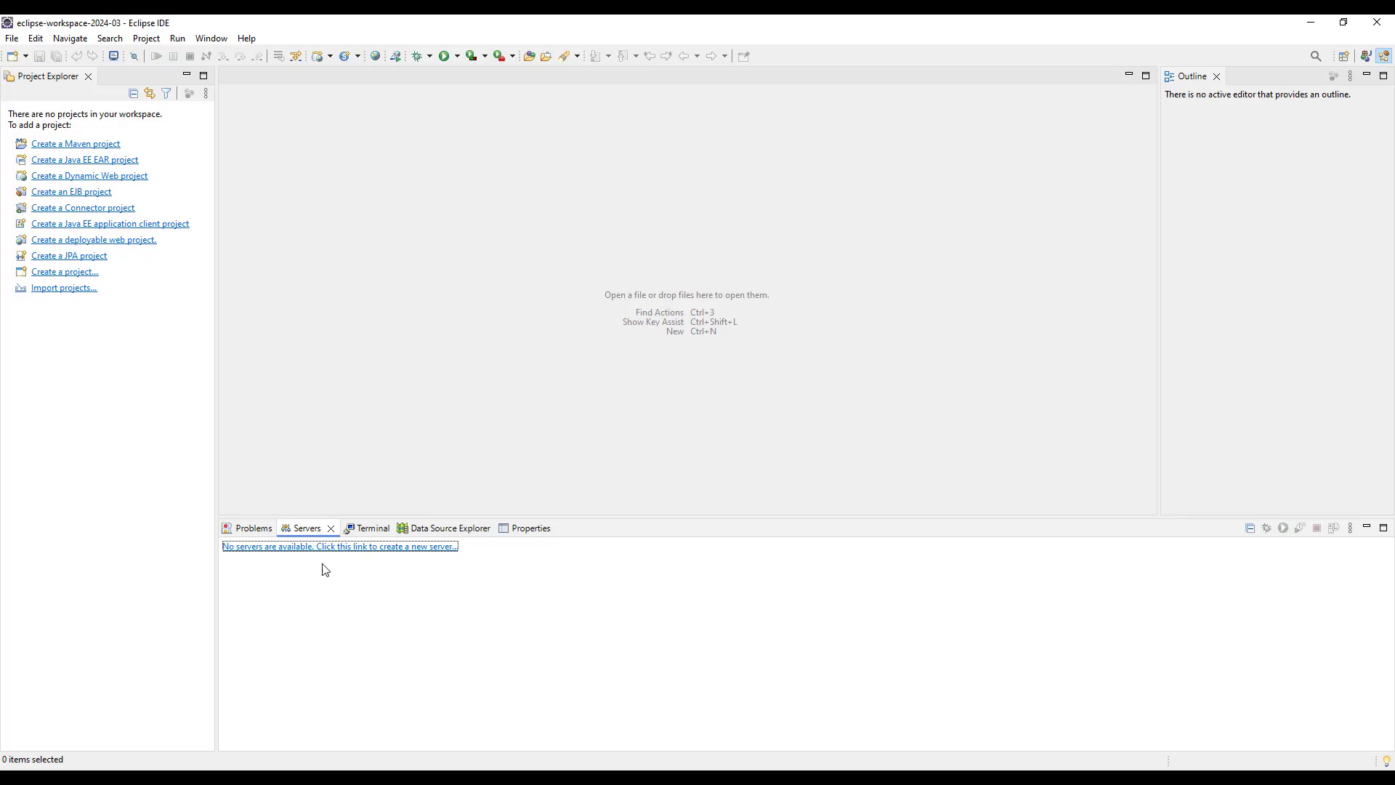
- Filter the Eclipse preferences by "server" and open the Server Runtime Environments page
click(356, 548)
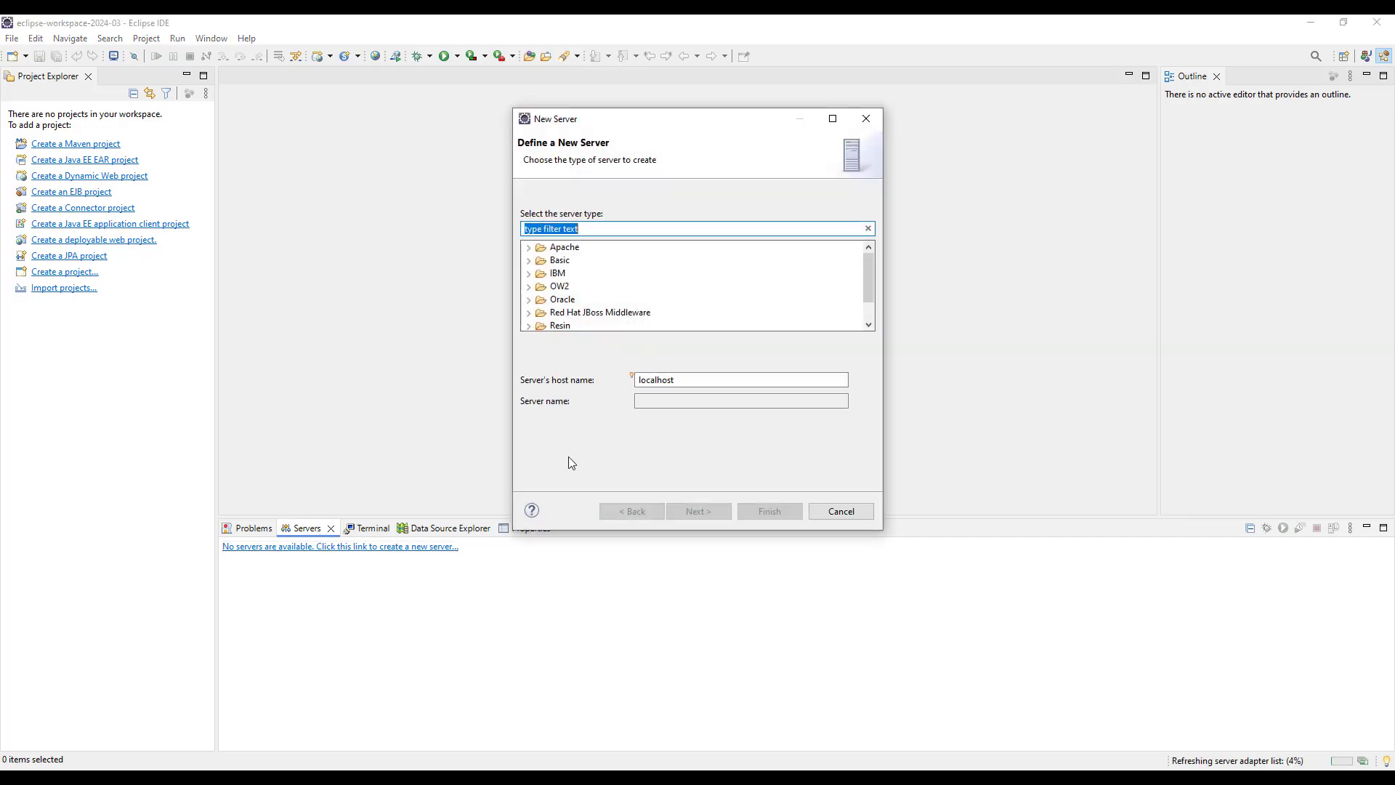
click(832, 512)
click(212, 37)
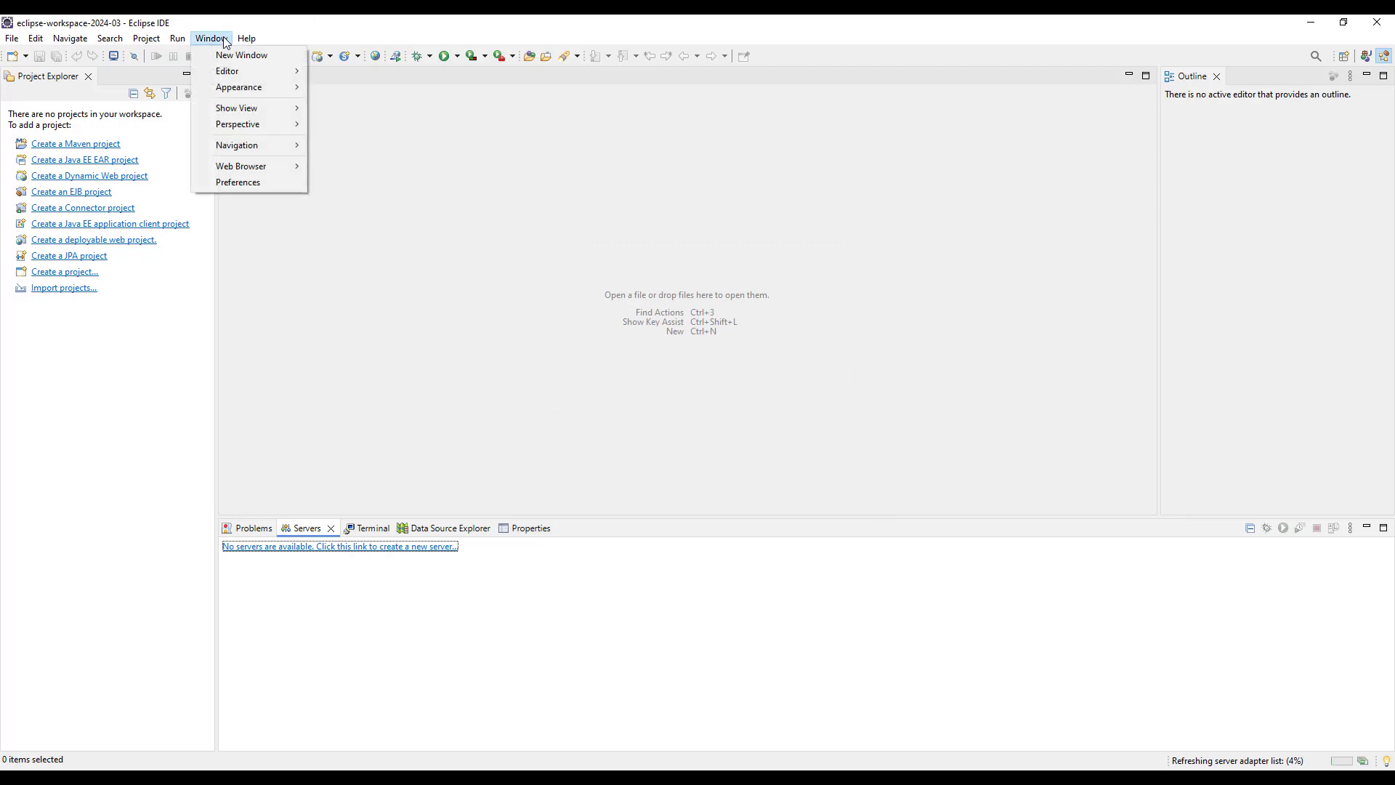
click(270, 186)
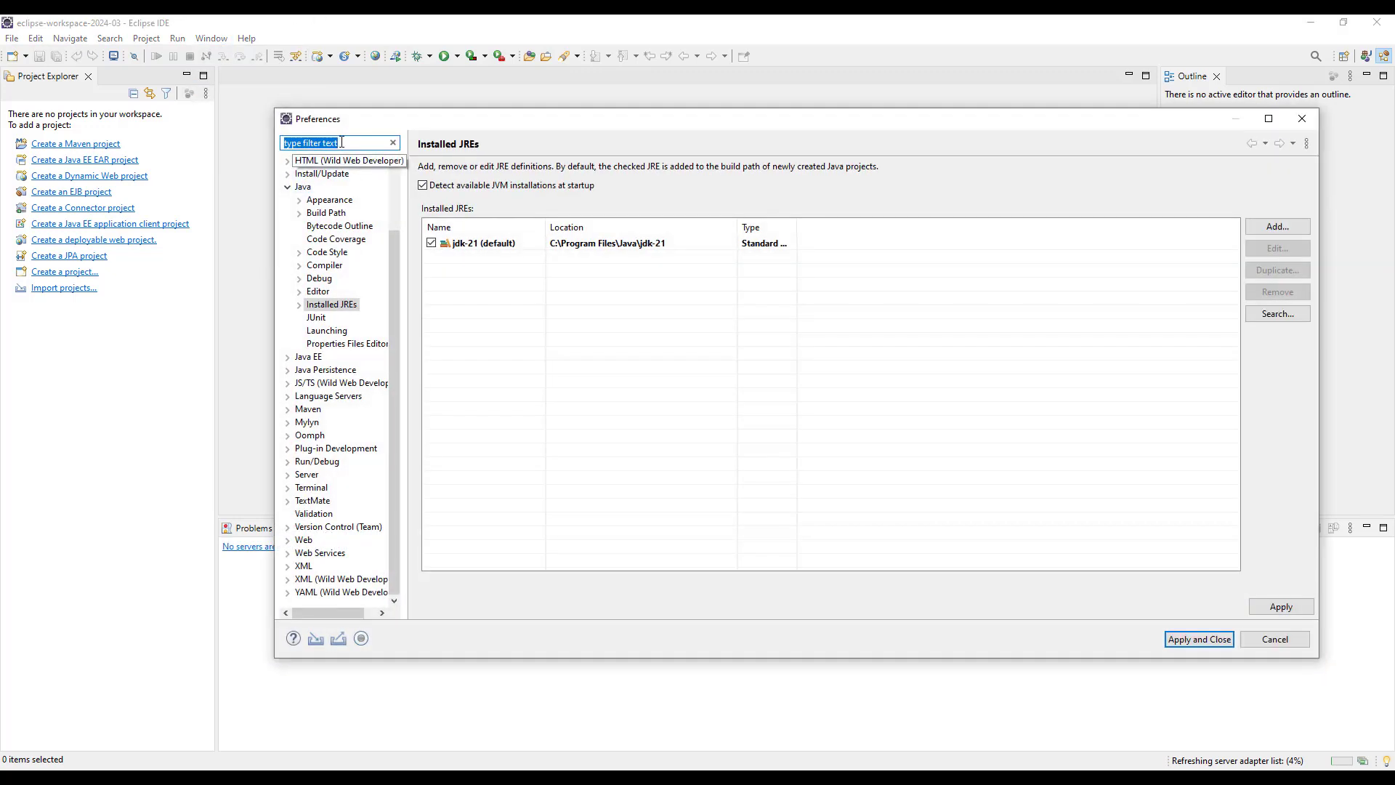
text(se)
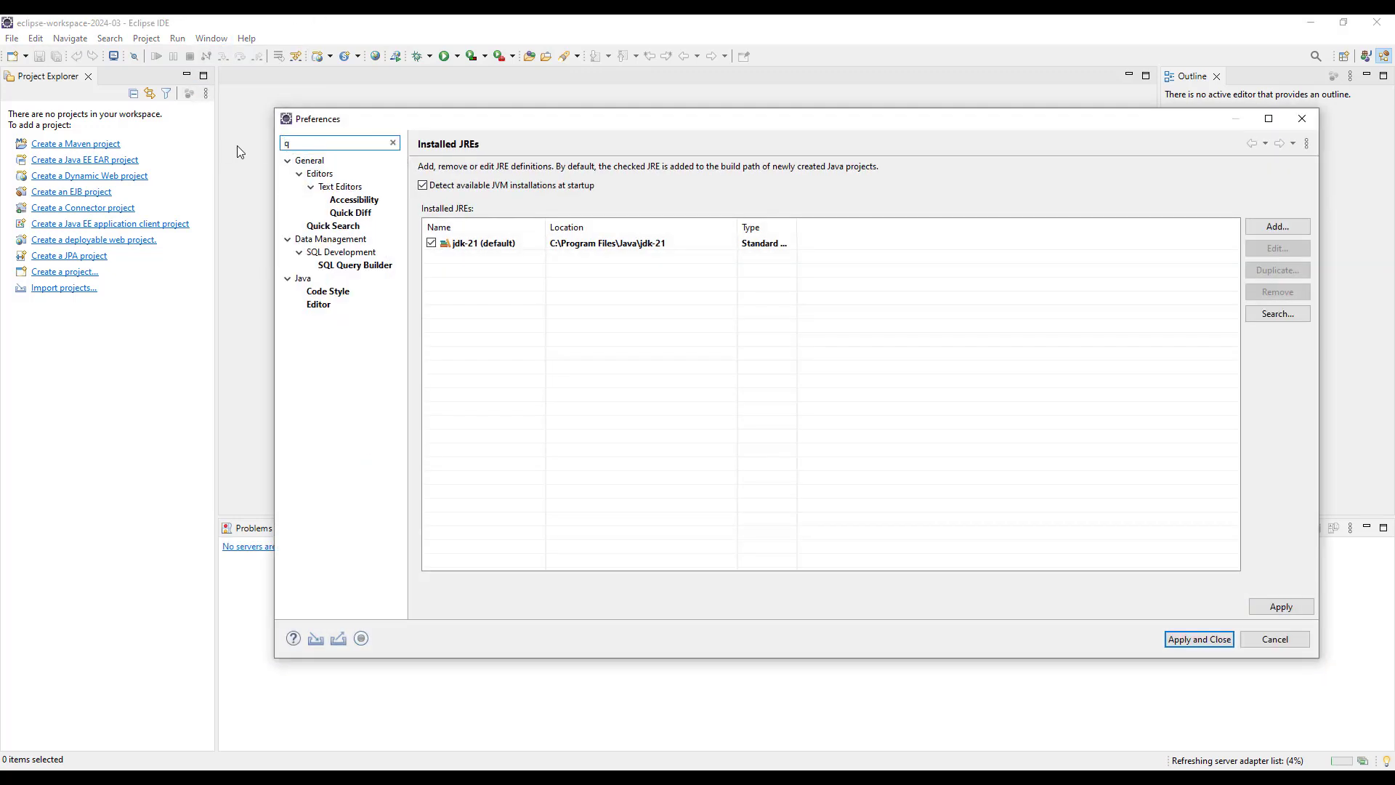
text(rver)
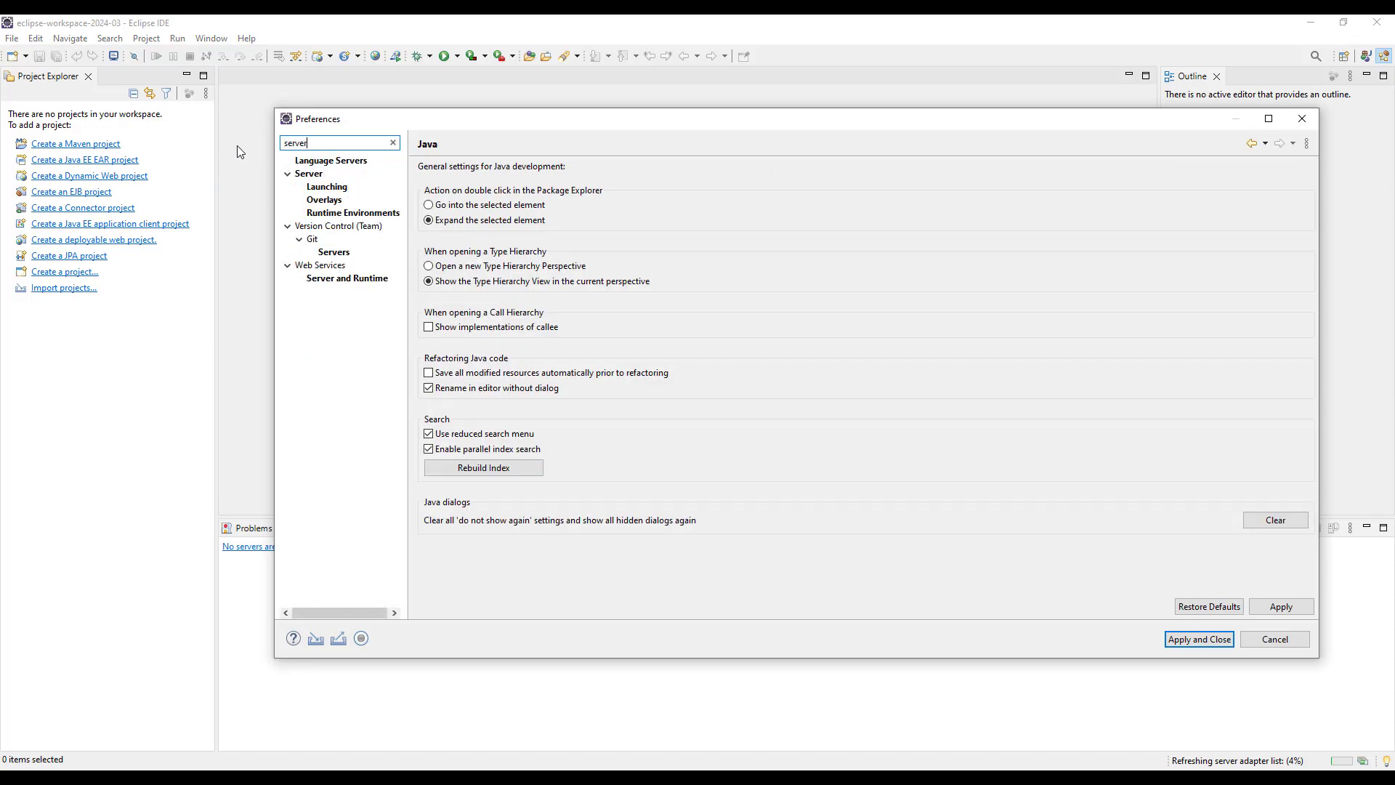
click(378, 279)
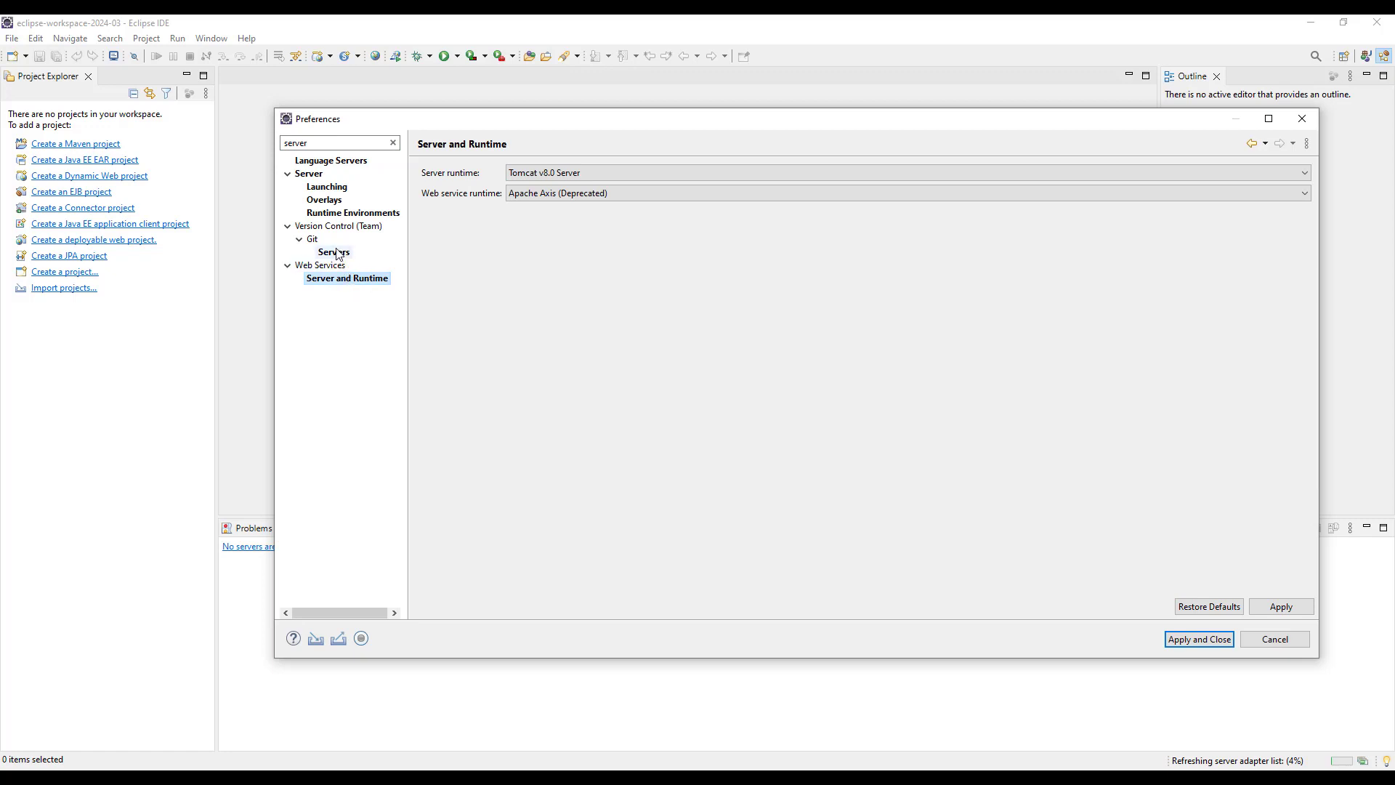
click(338, 214)
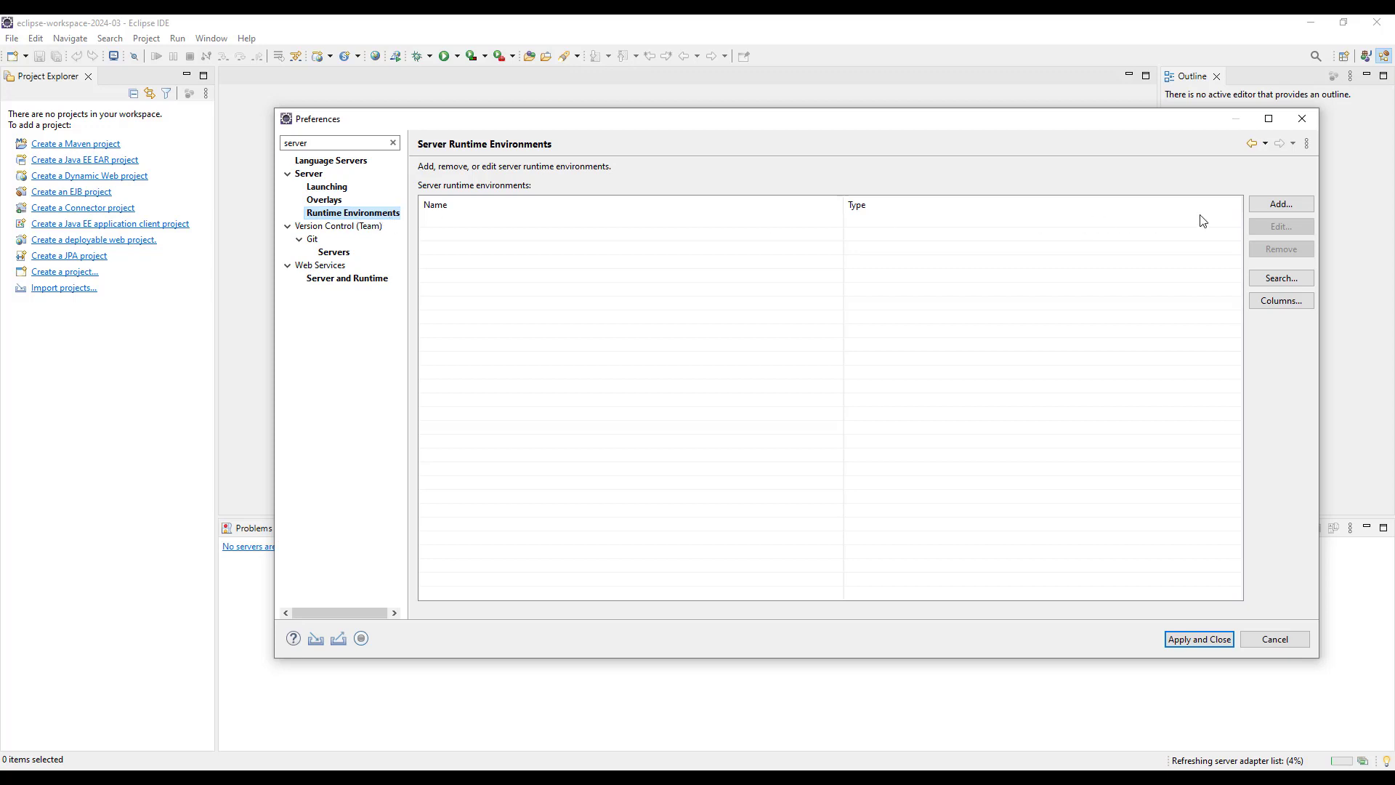
- Start adding an Apache Tomcat v9.0 runtime environment with a new local server, and proceed to its installation settings
click(1281, 209)
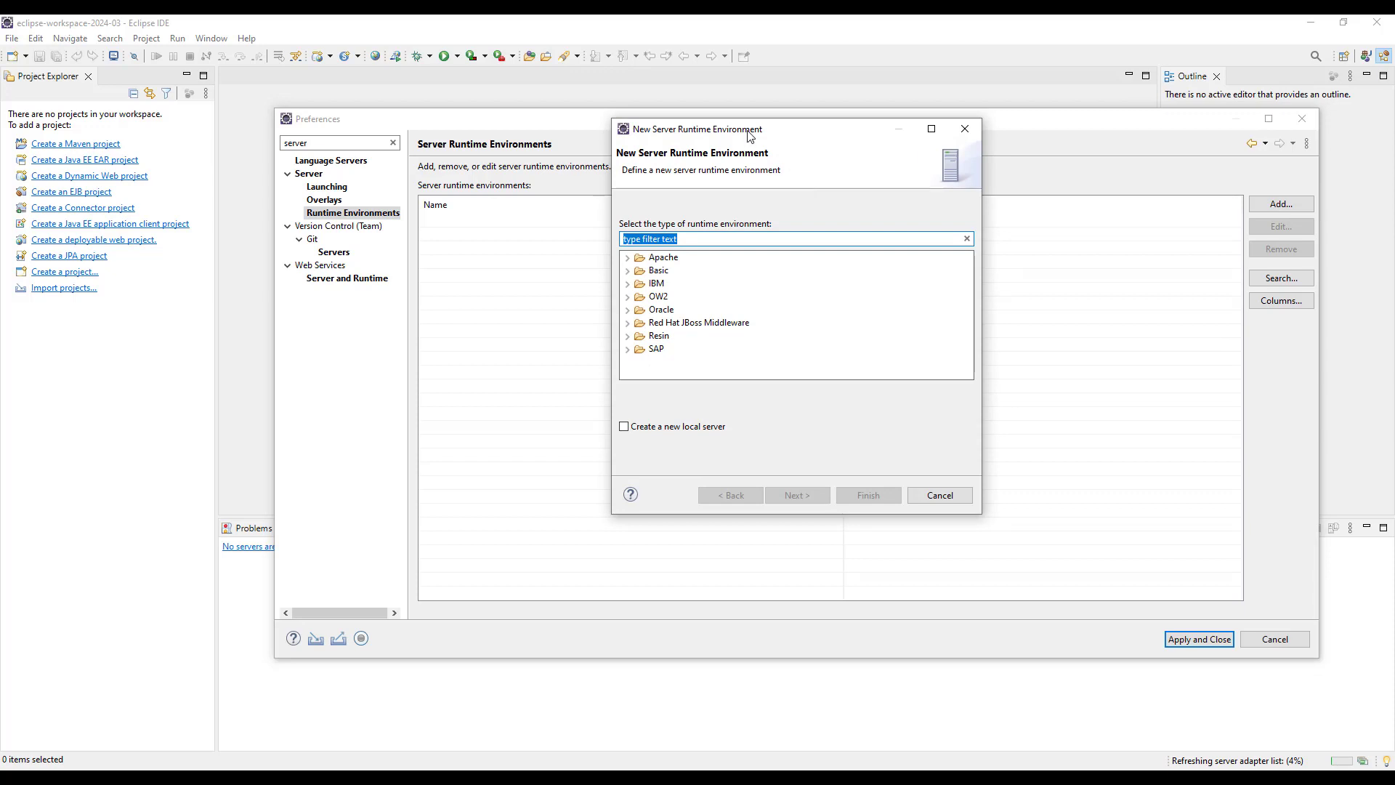
drag(748, 131, 651, 120)
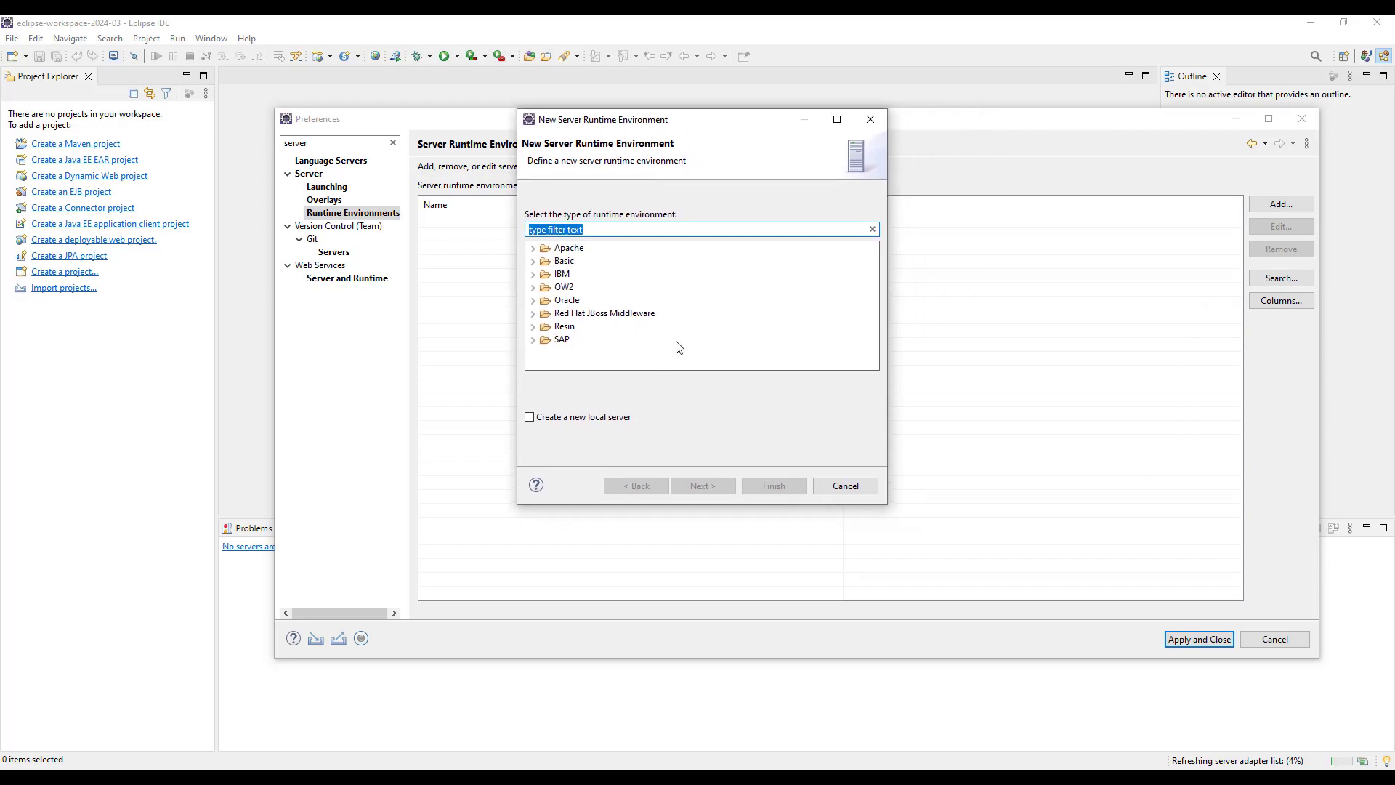
click(534, 250)
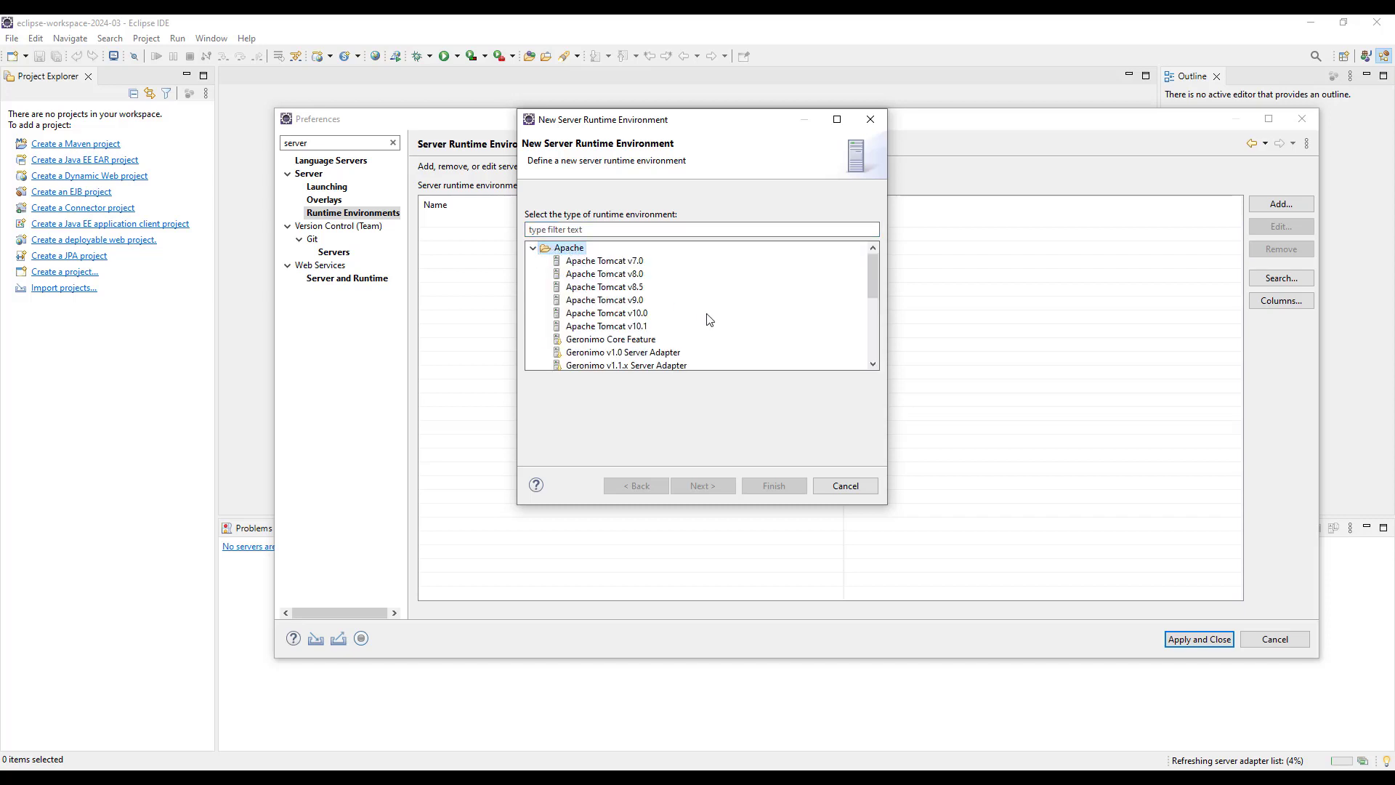
click(621, 300)
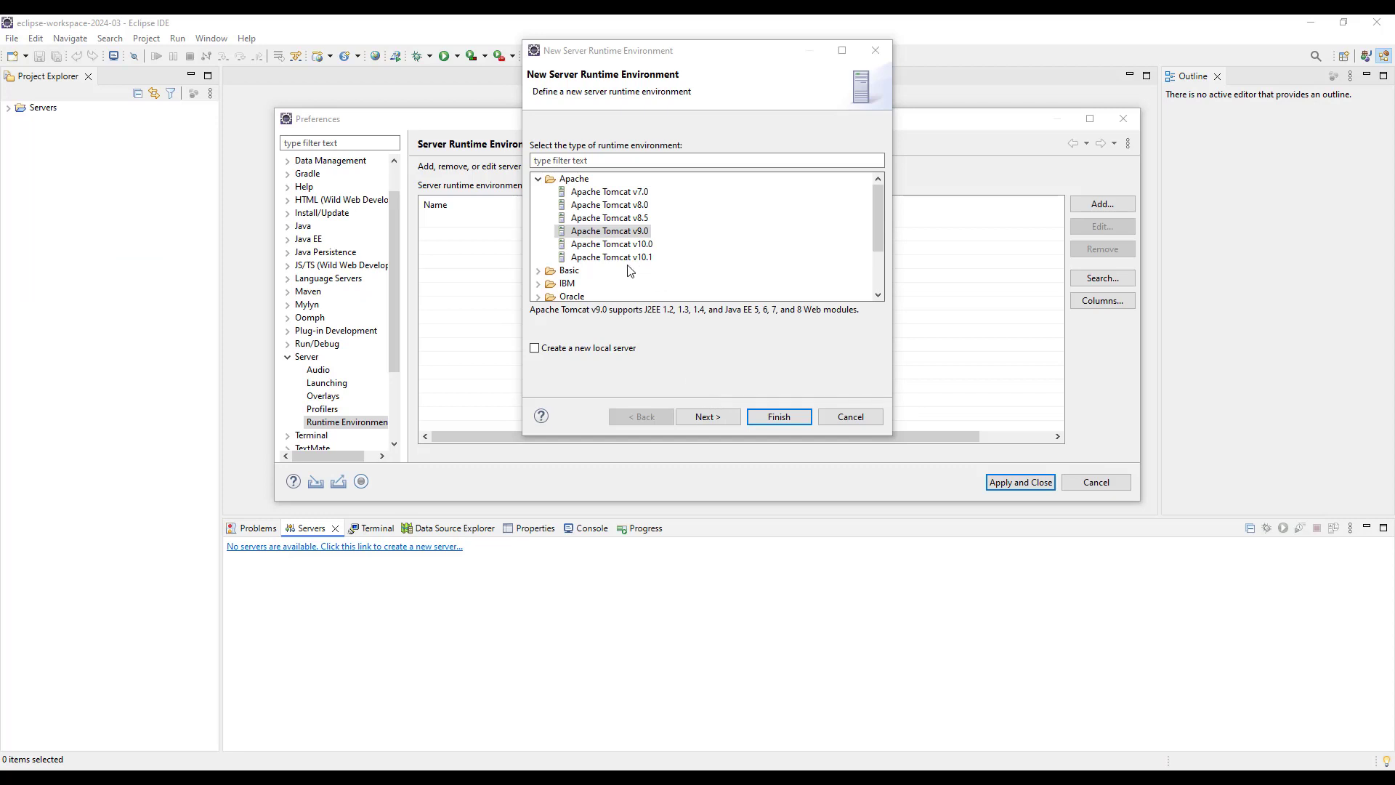
click(537, 349)
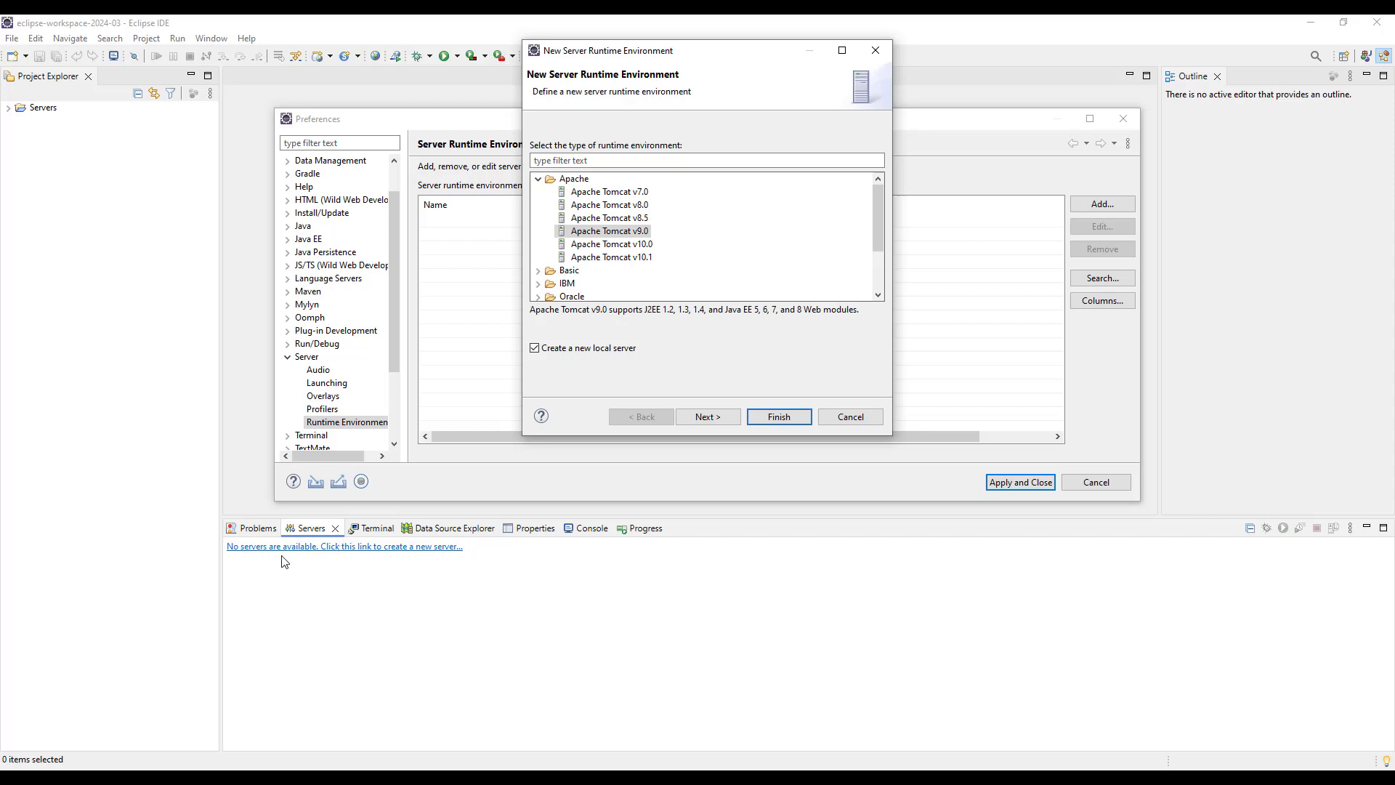
click(609, 350)
click(720, 418)
- Set the Tomcat installation directory to C:\apache-tomcat-9.0.87, finish the runtime environment and apply the preferences
key(Tab)
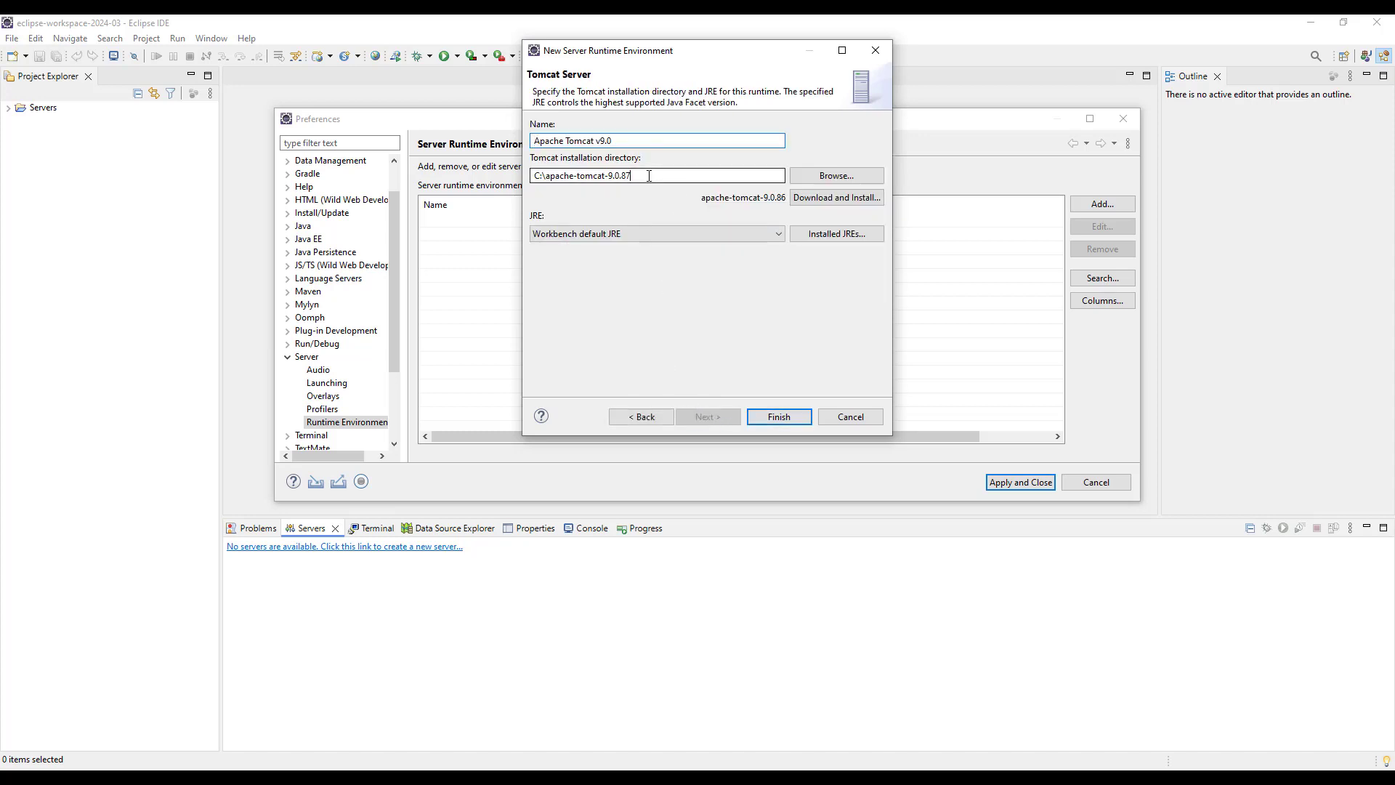
key(BackSpace)
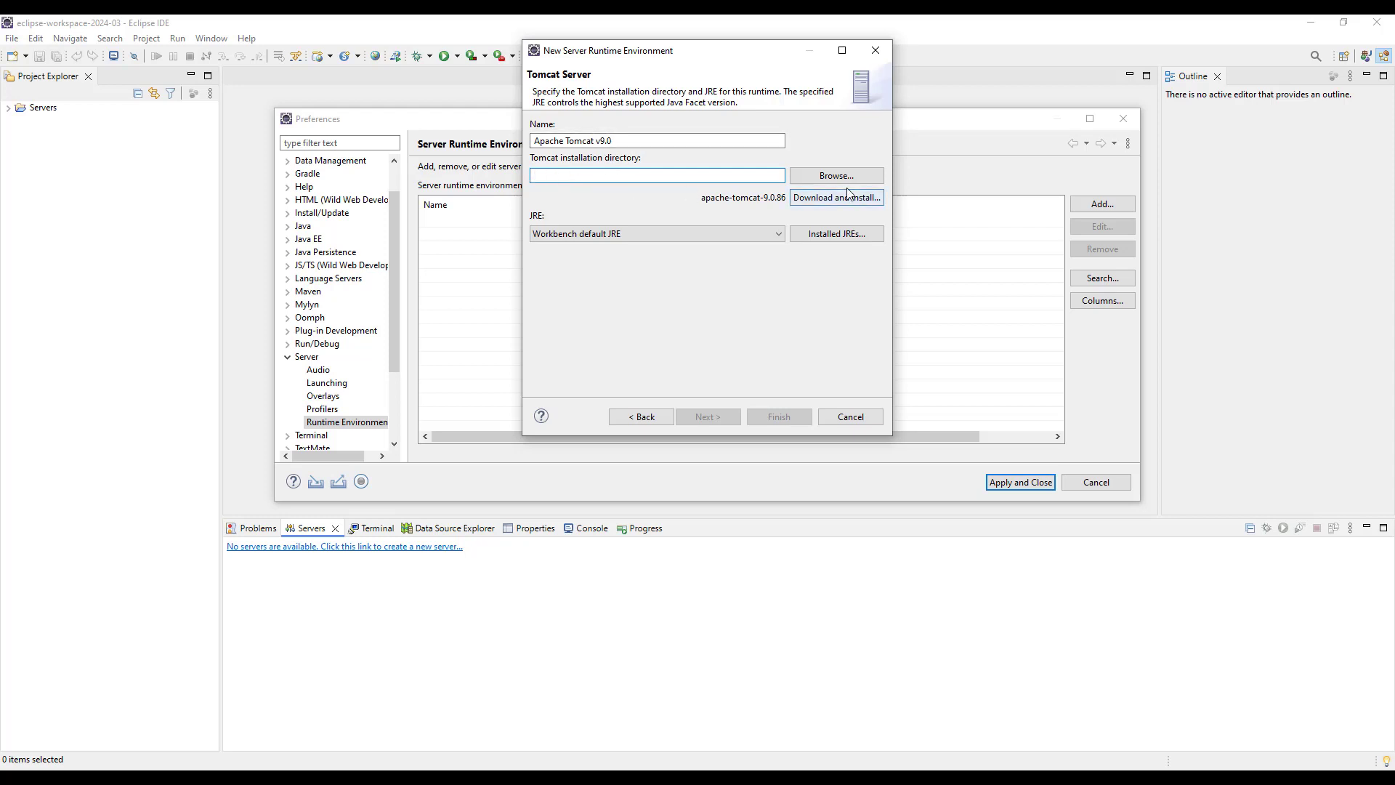
click(824, 178)
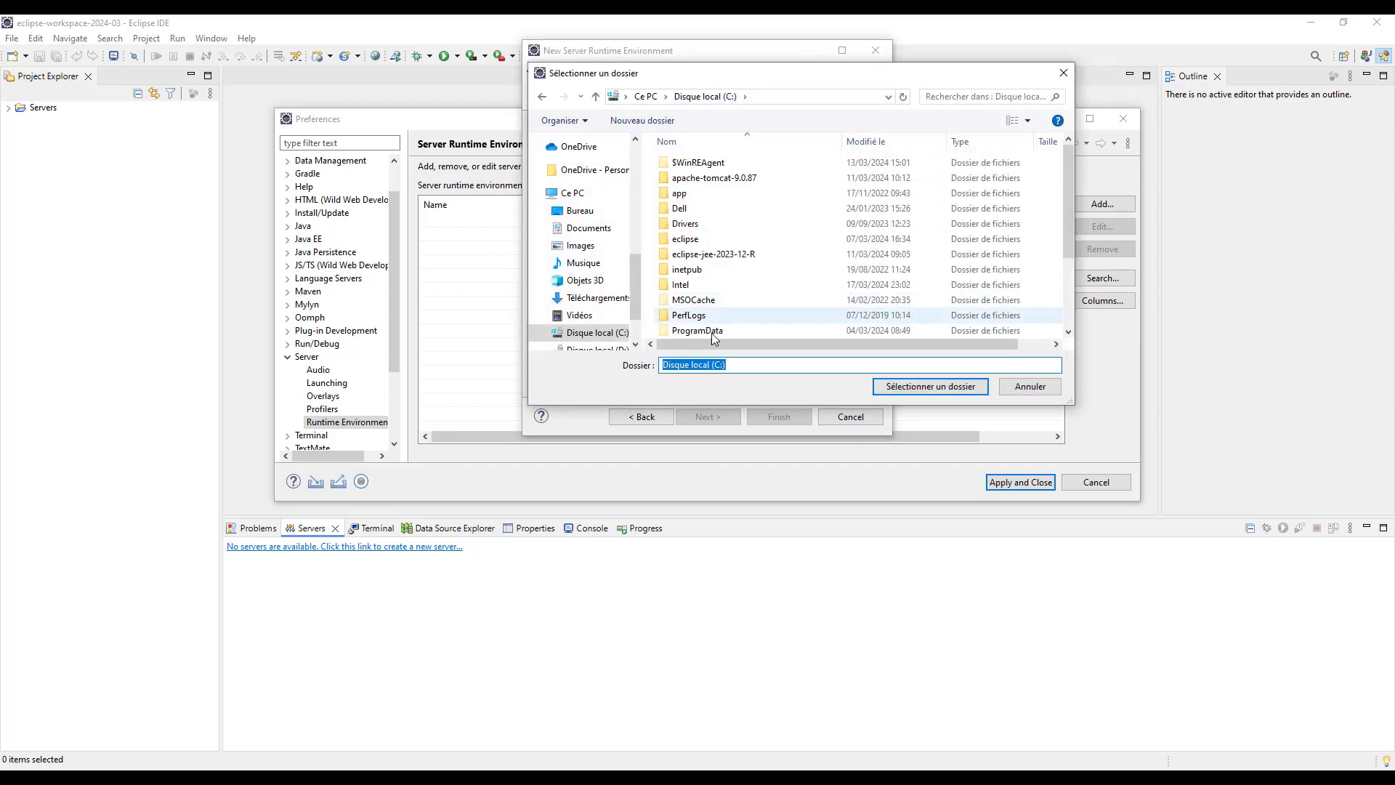
click(709, 180)
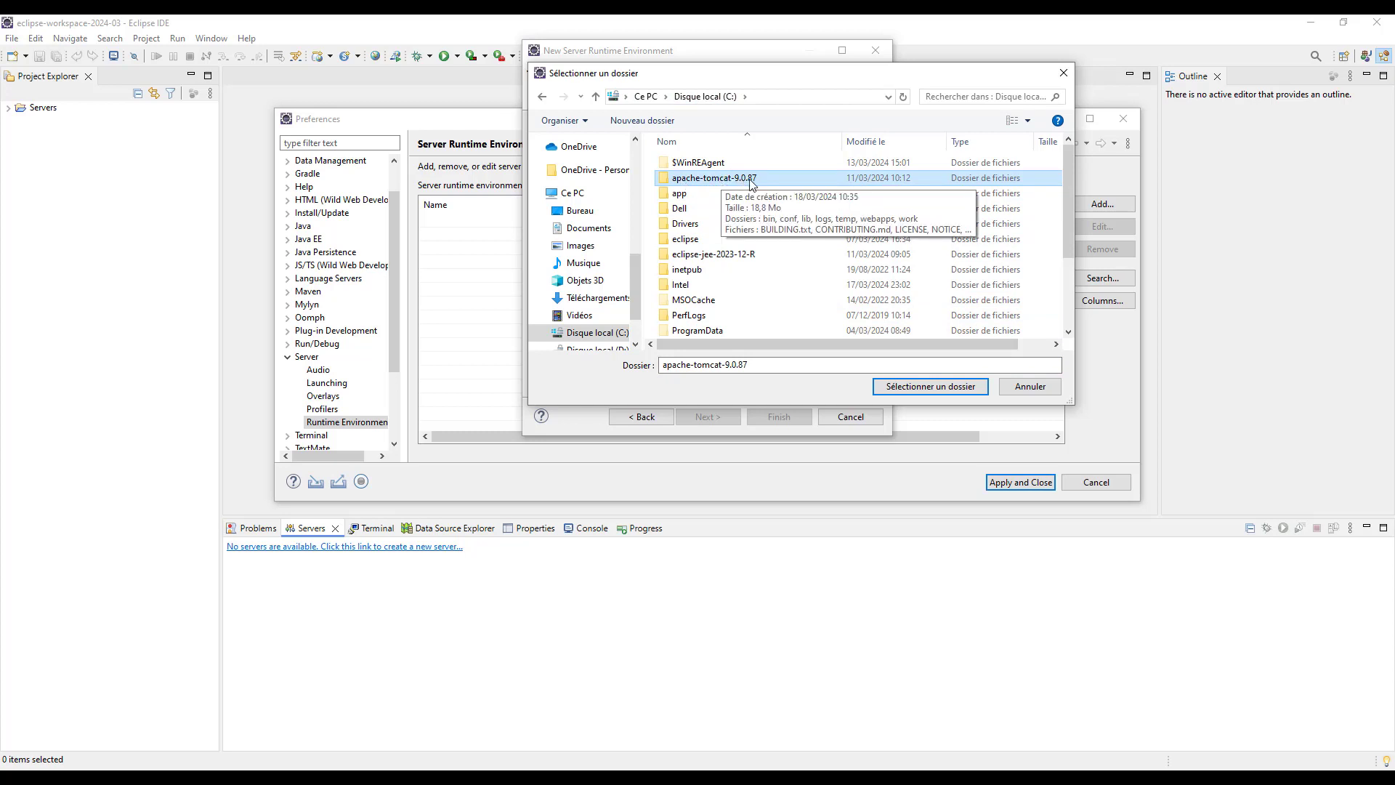
click(931, 389)
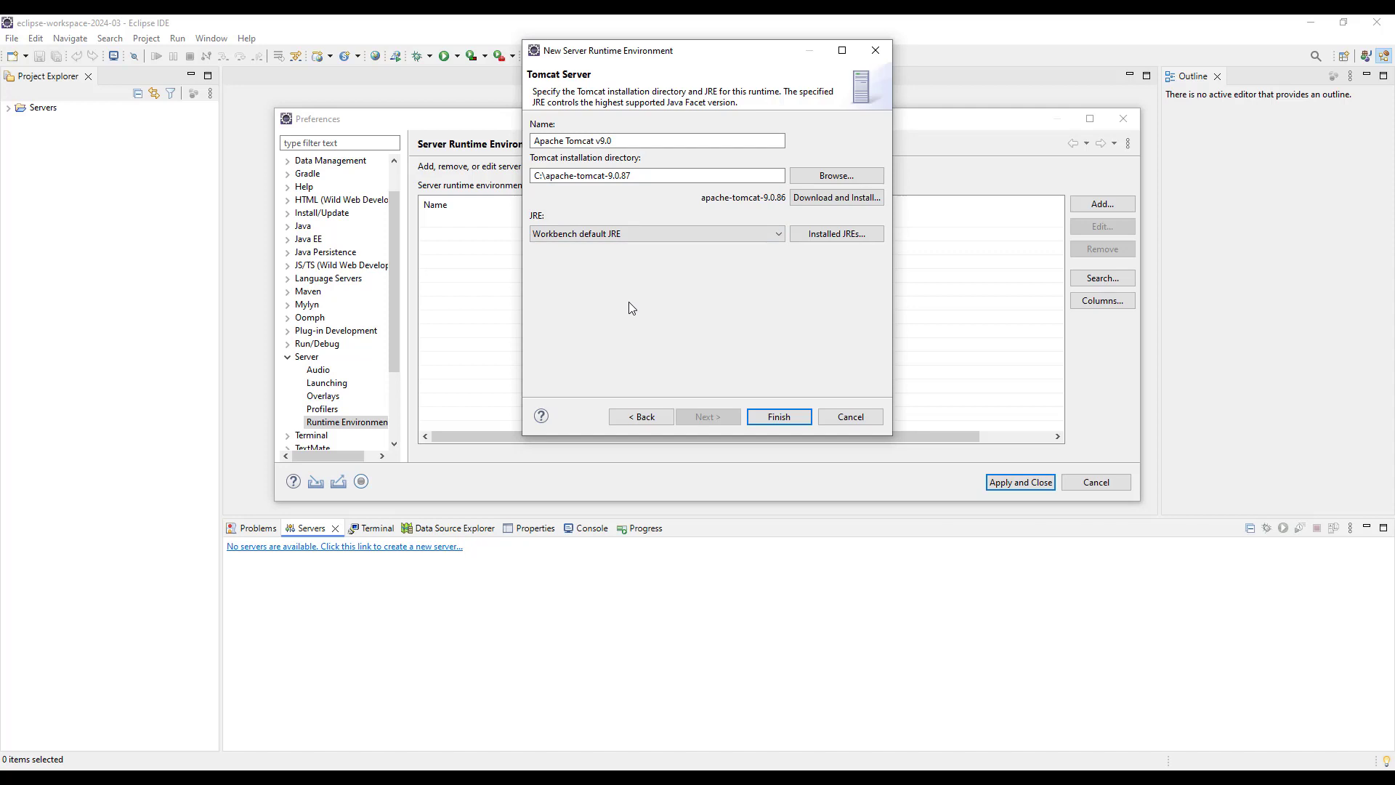
click(771, 420)
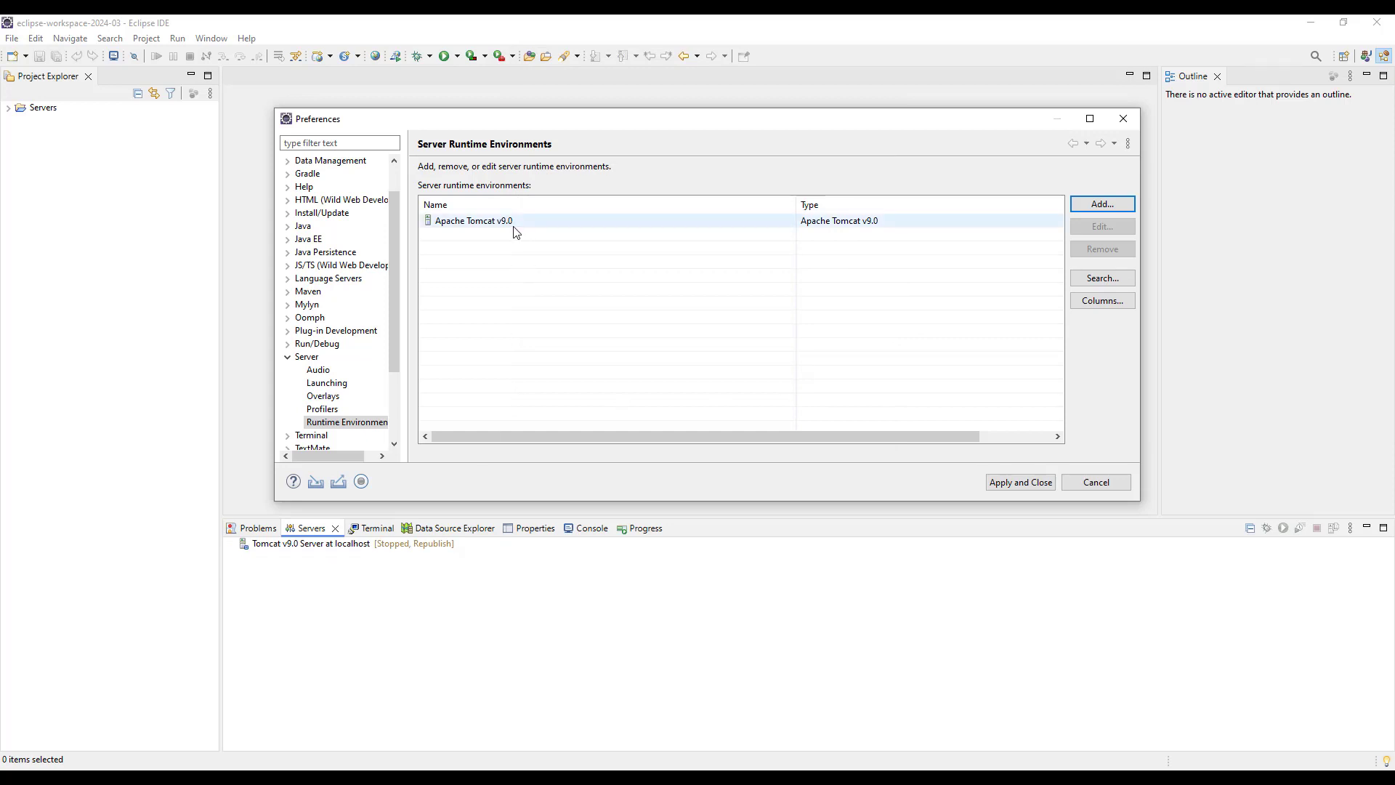
click(1021, 483)
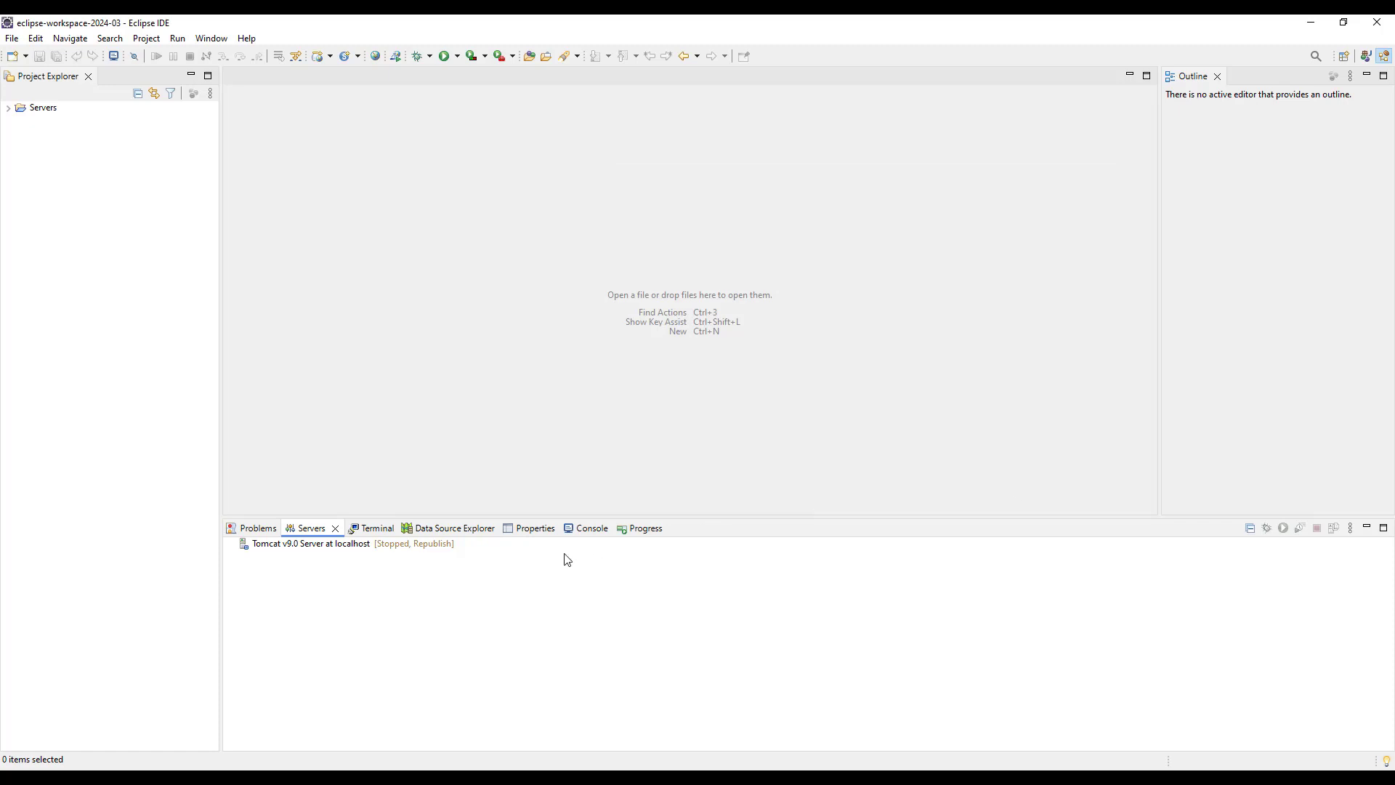
- Start the Tomcat v9.0 server at localhost, stop it again and return to the Servers view
click(382, 550)
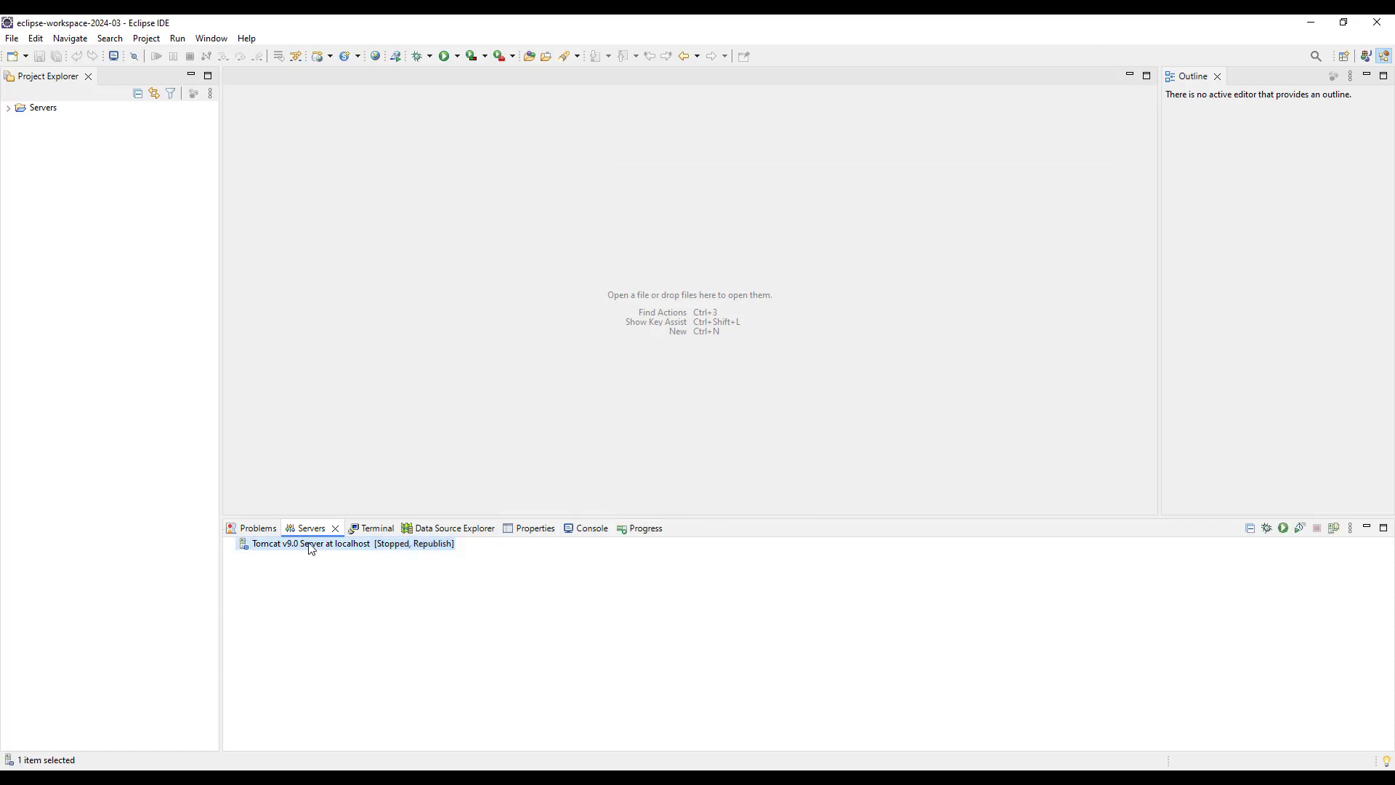
right_click(340, 551)
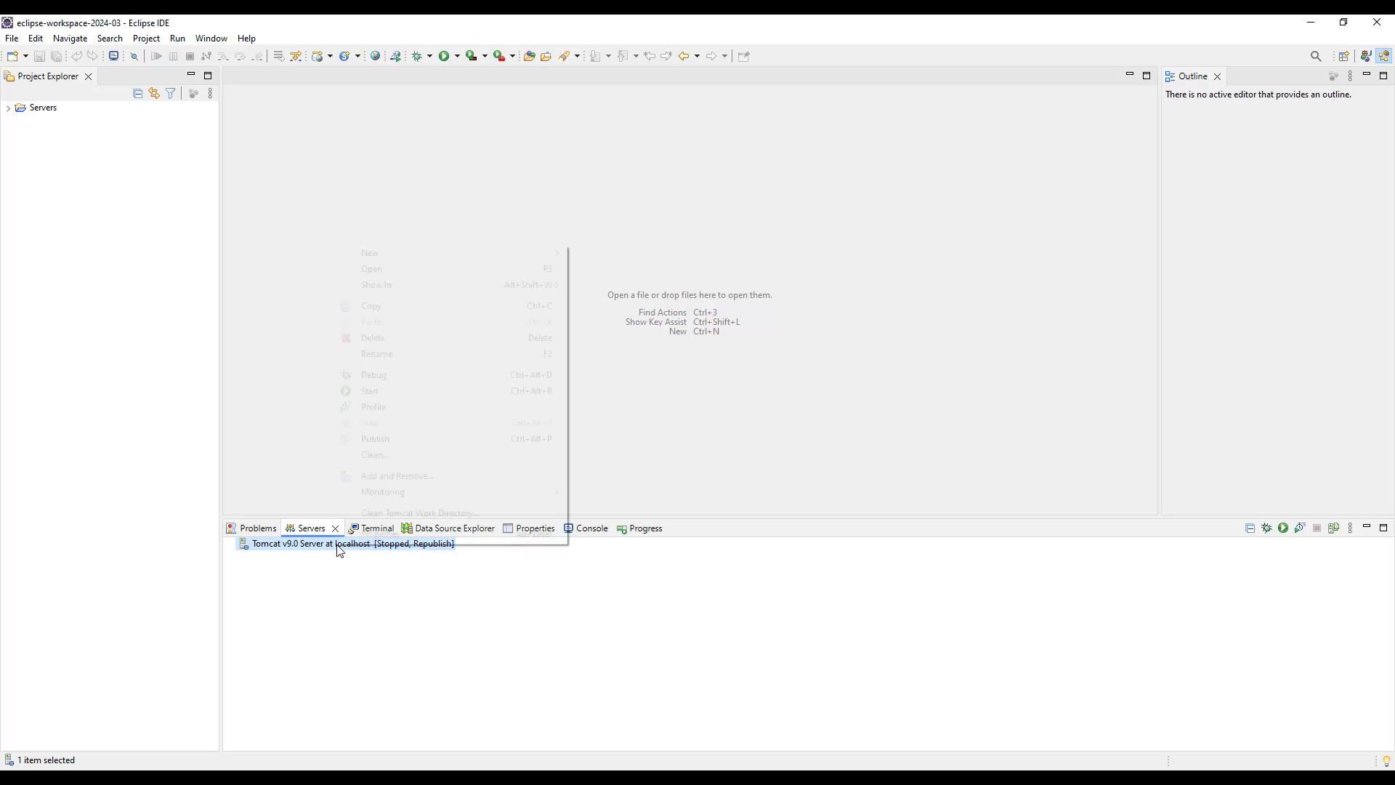
click(415, 392)
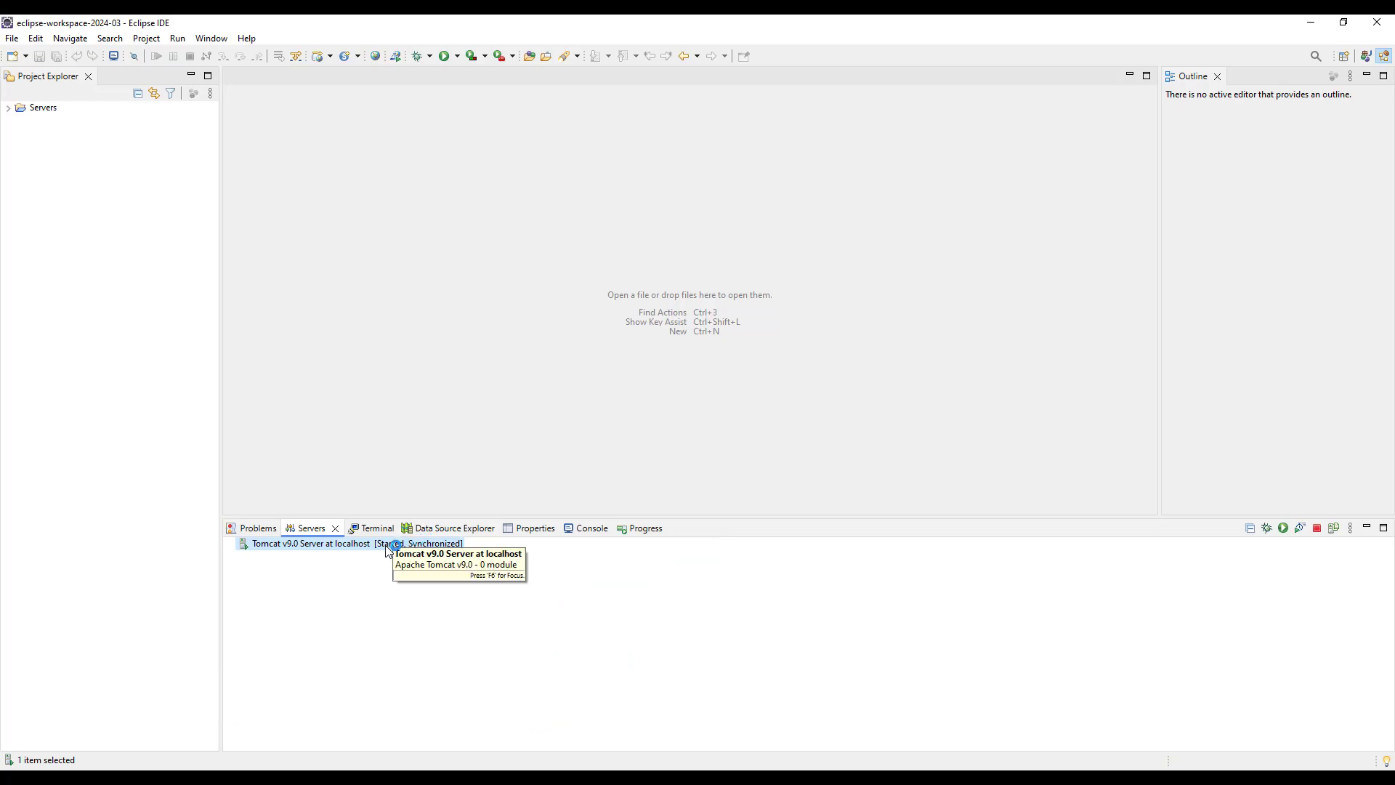
right_click(322, 552)
click(378, 421)
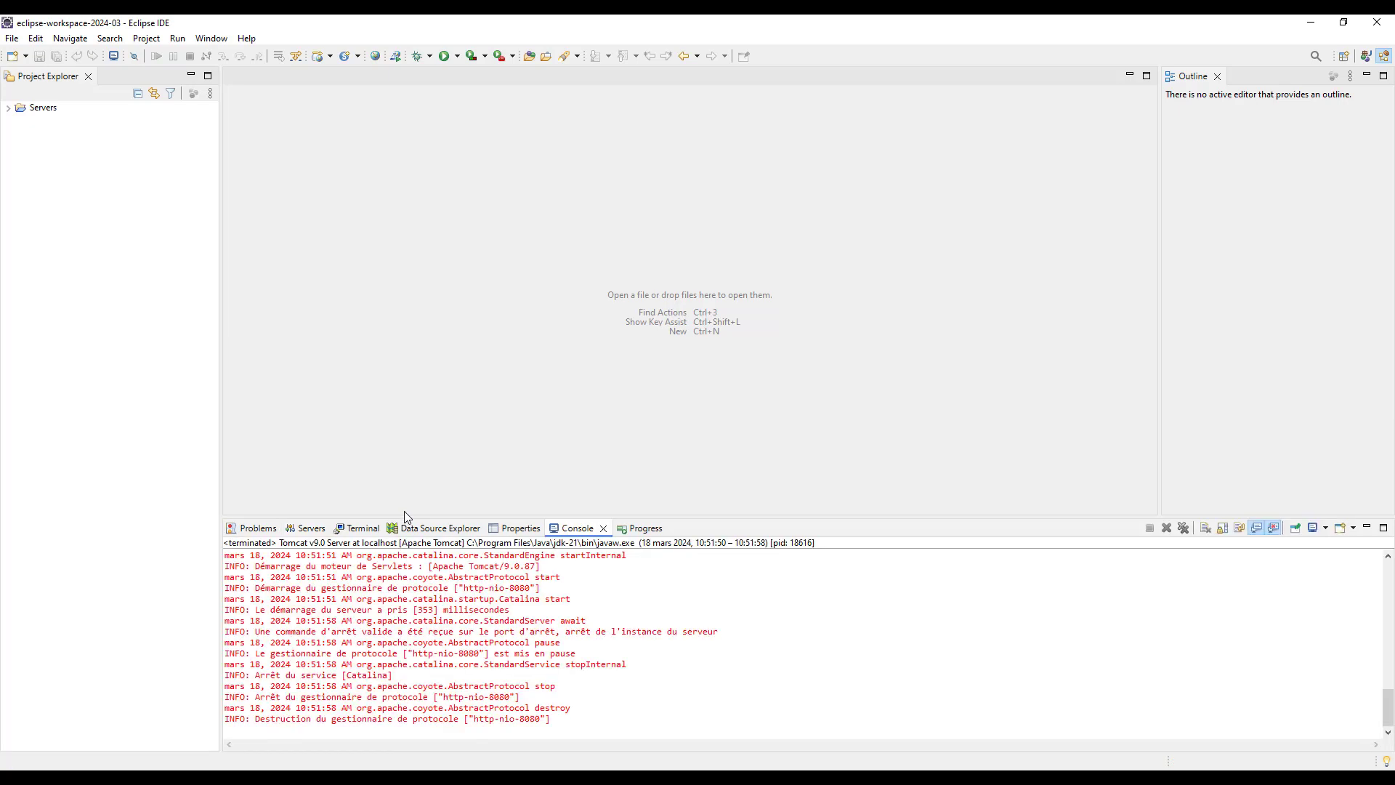
click(310, 529)
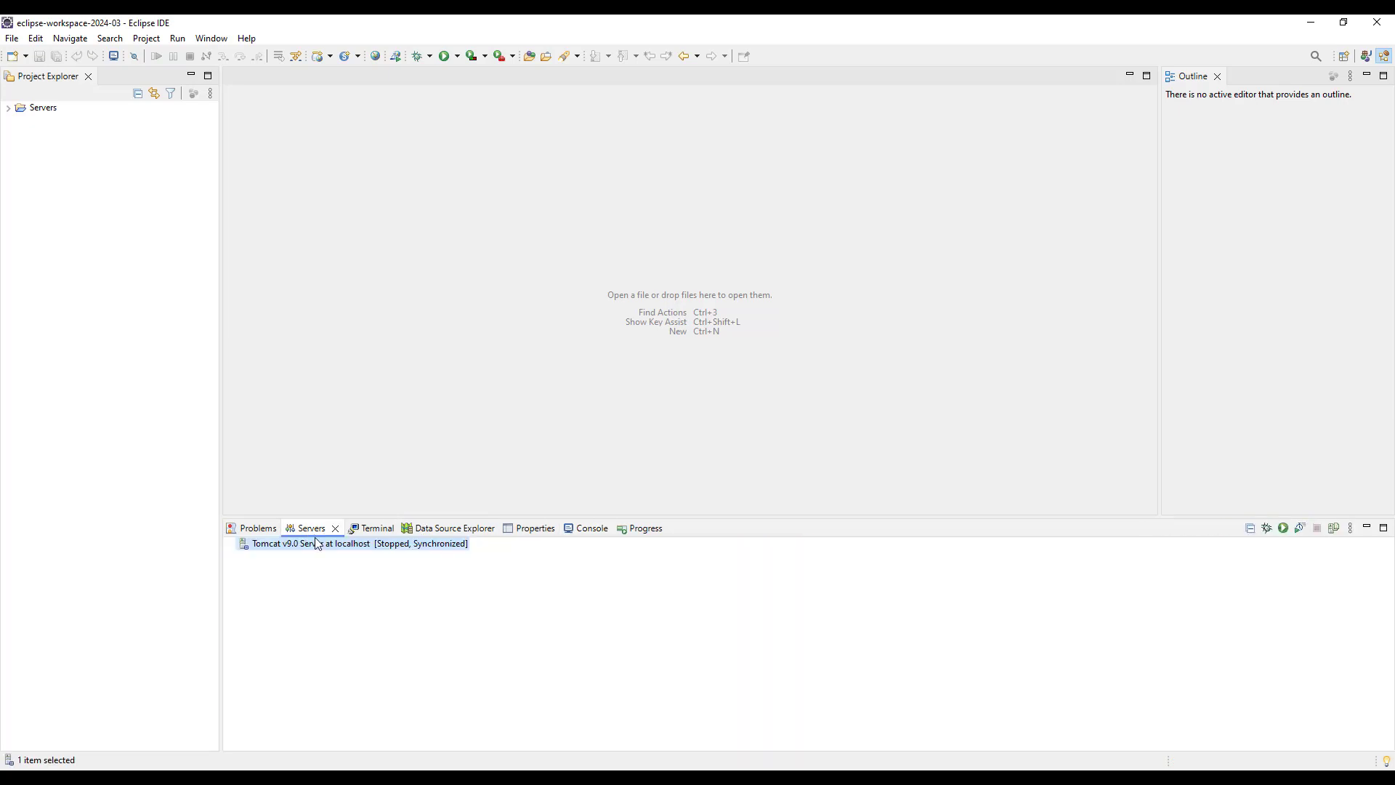
- Open the Tomcat v9.0 server's overview, check the HTTP/1.1 port number and close the editor
double_click(248, 546)
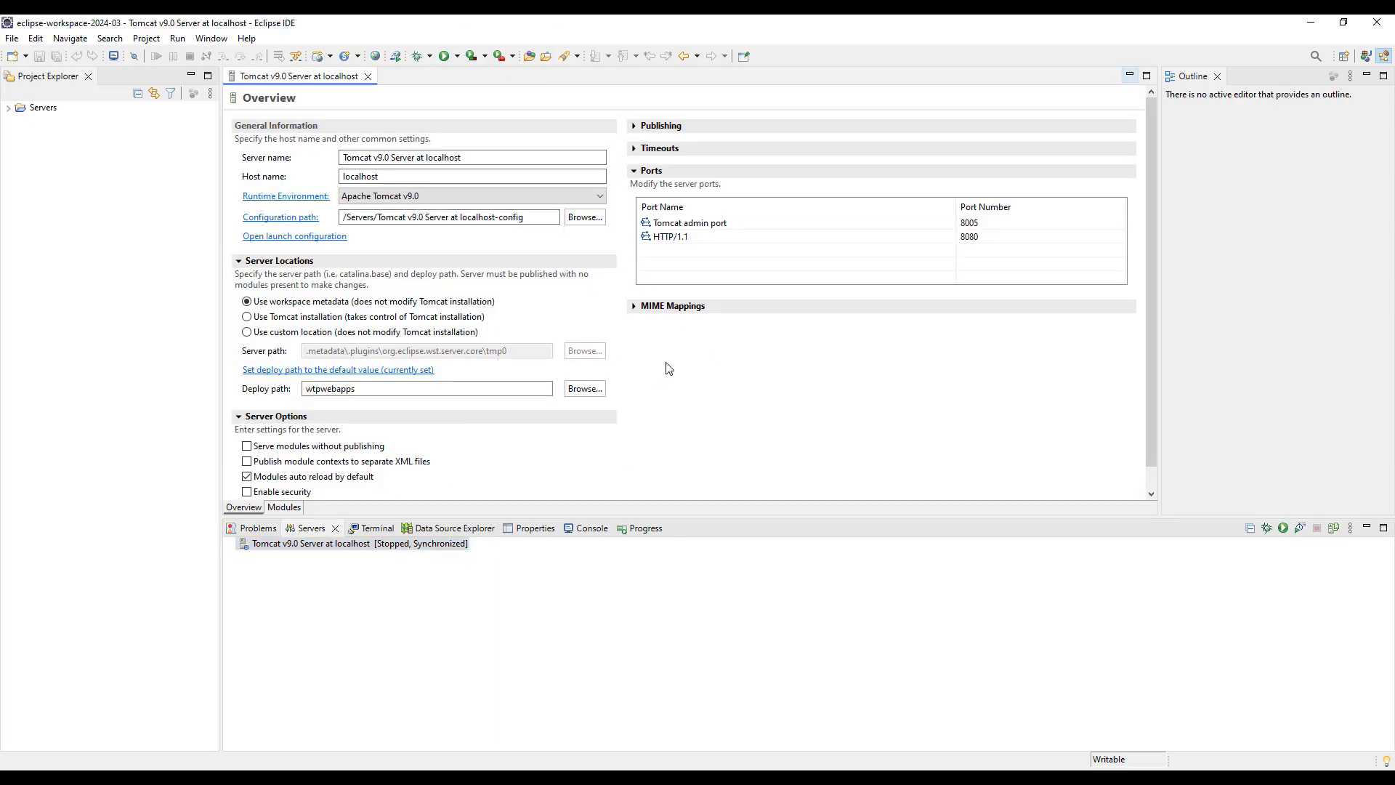
click(972, 238)
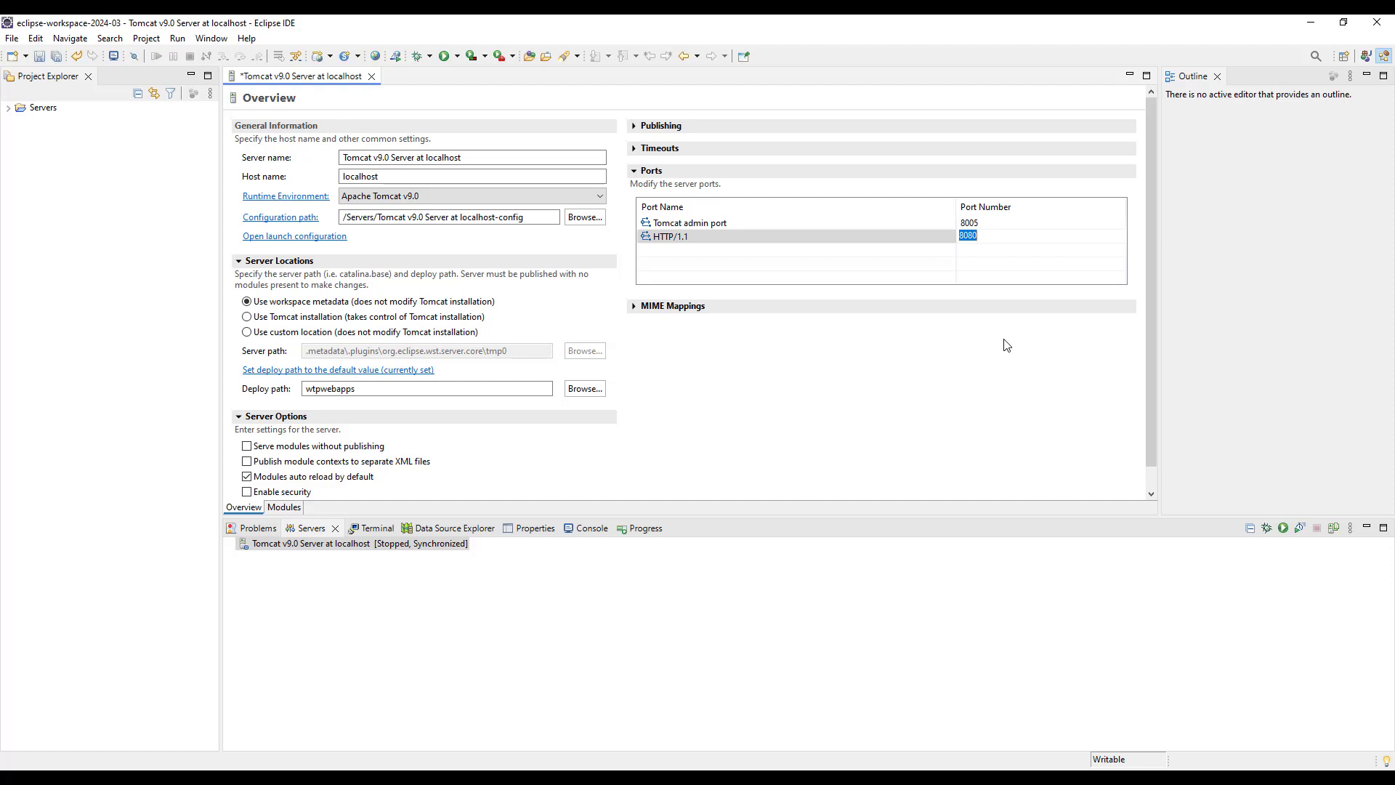
click(1030, 236)
click(371, 76)
click(759, 403)
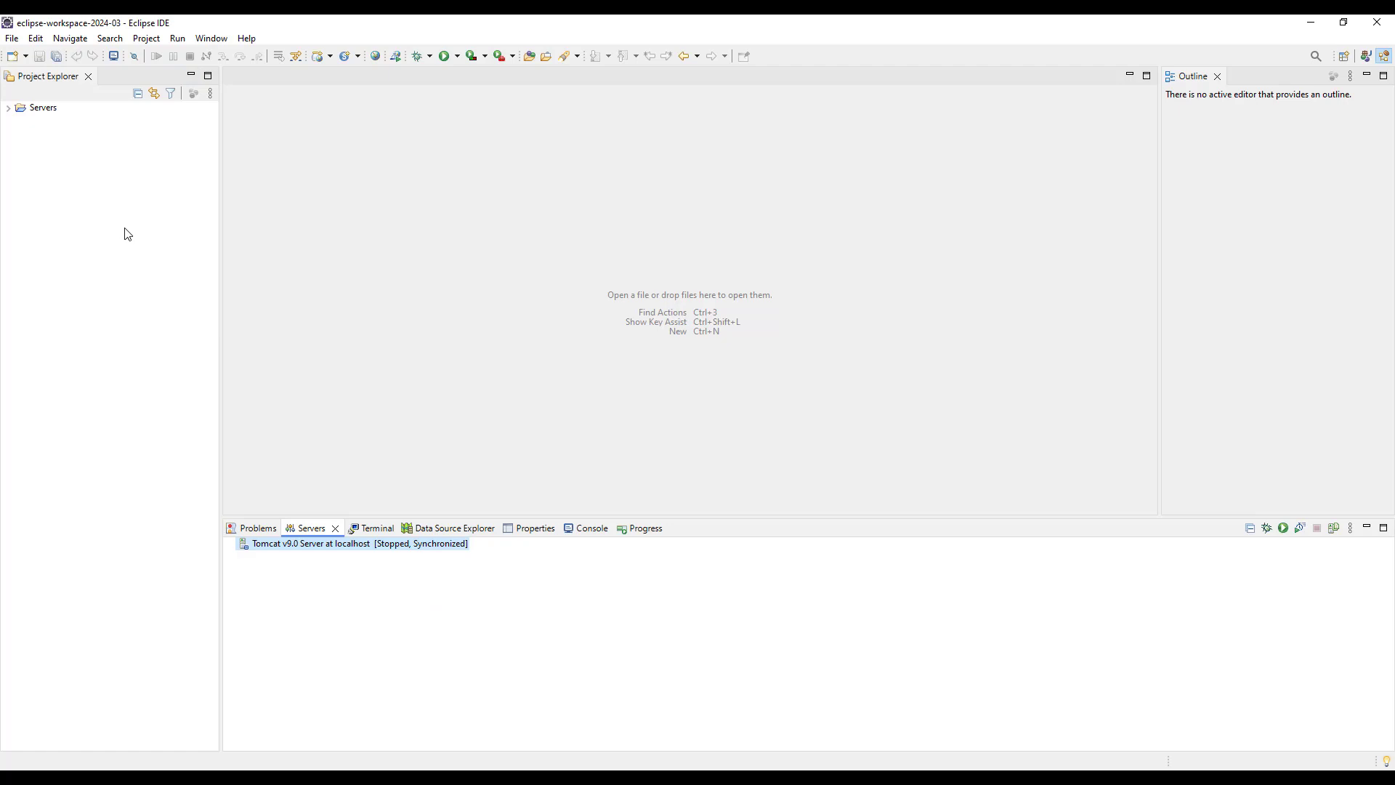
click(12, 38)
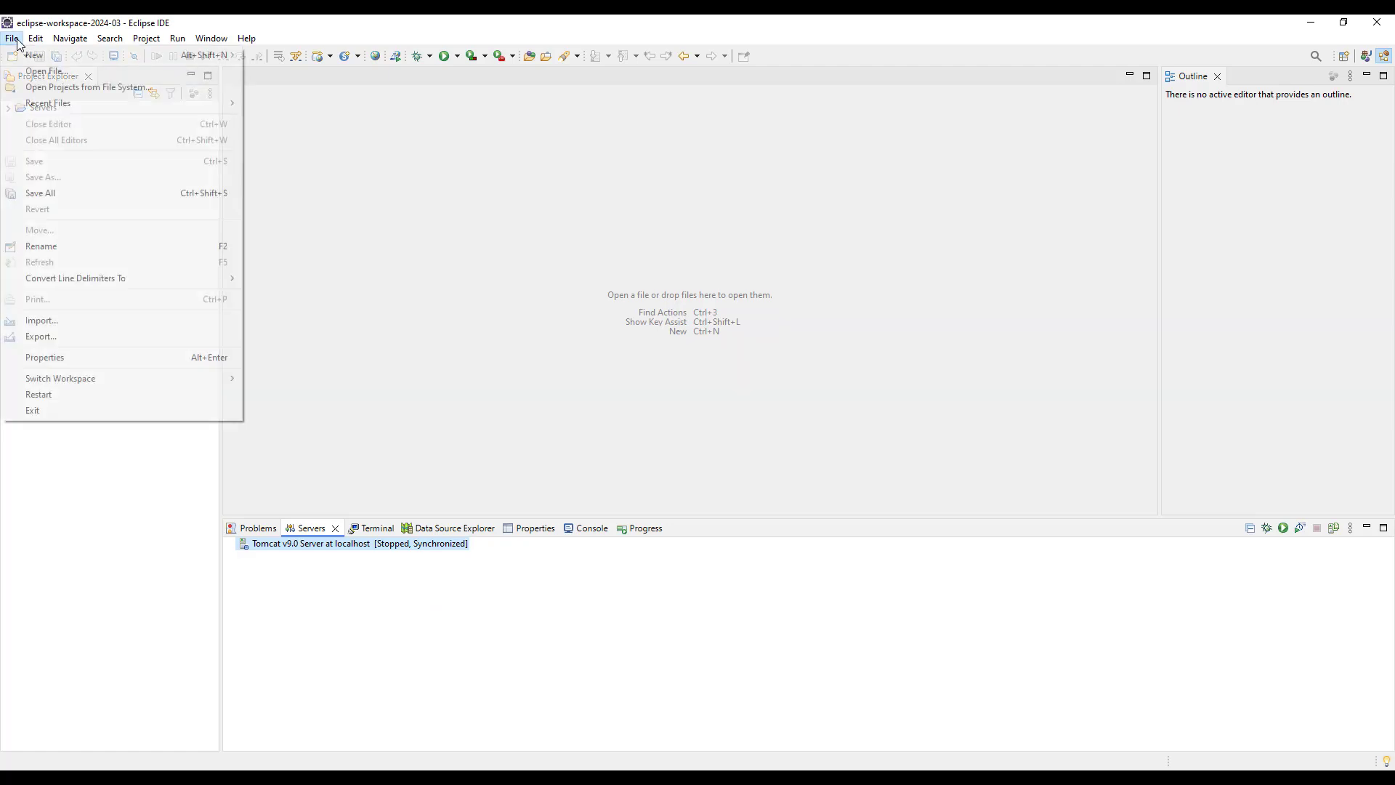
click(211, 38)
mouse_move(12, 38)
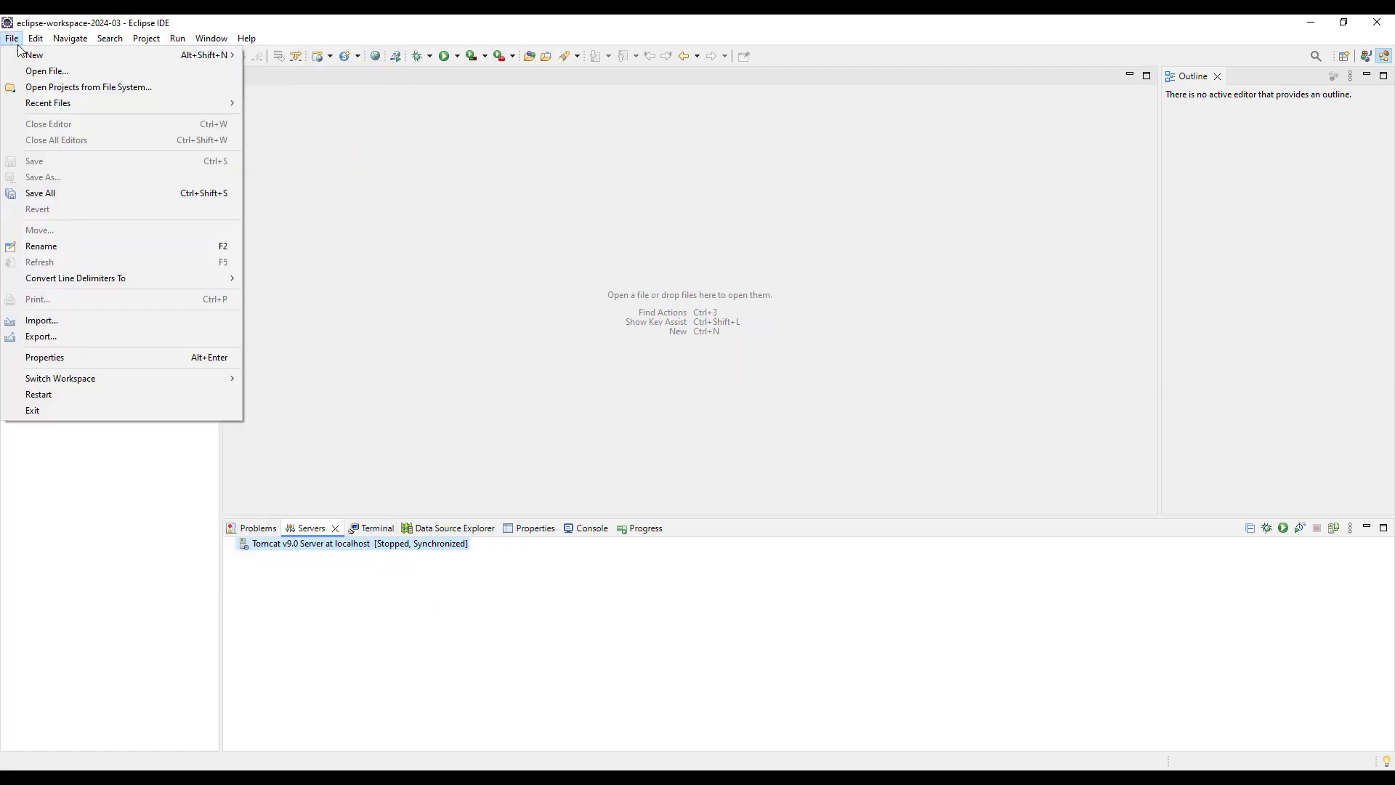
mouse_move(43, 55)
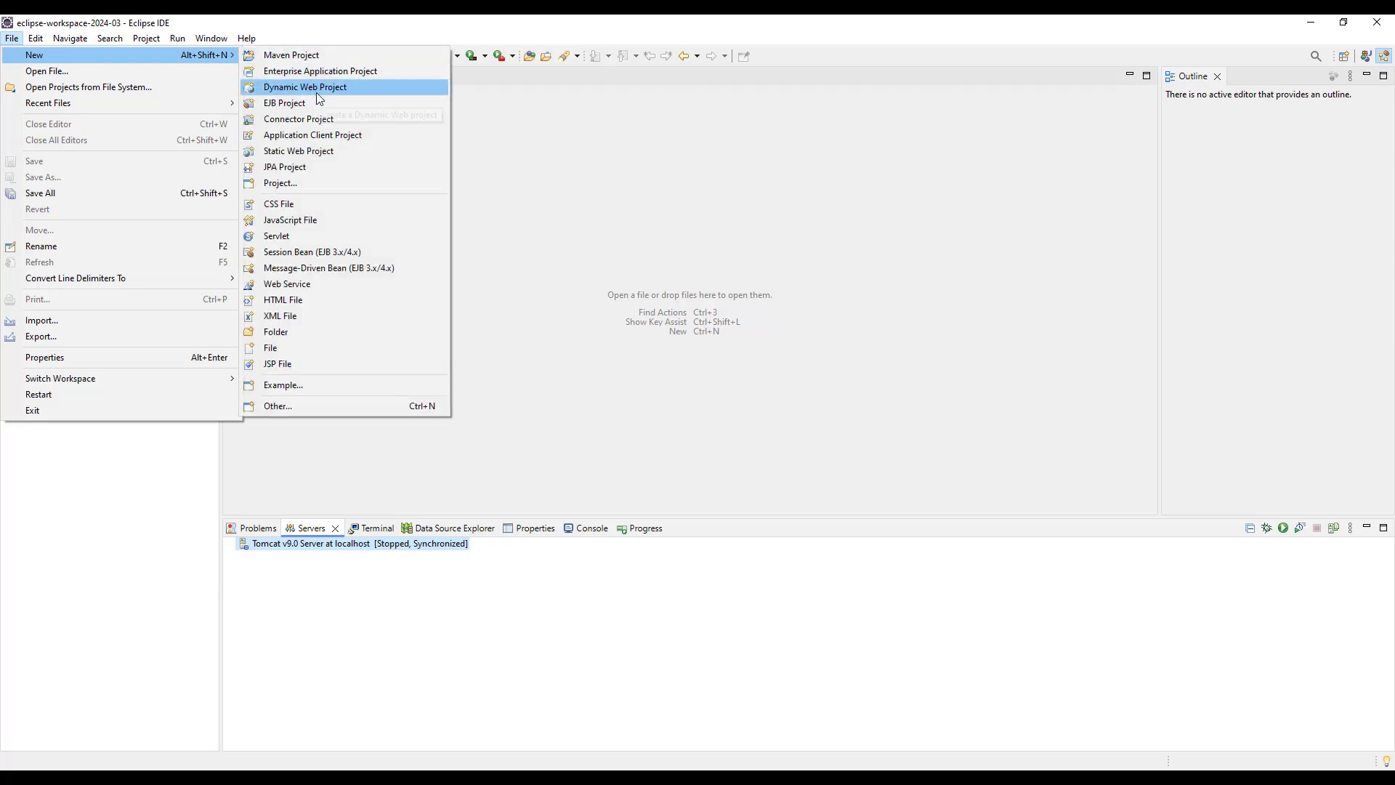
click(177, 443)
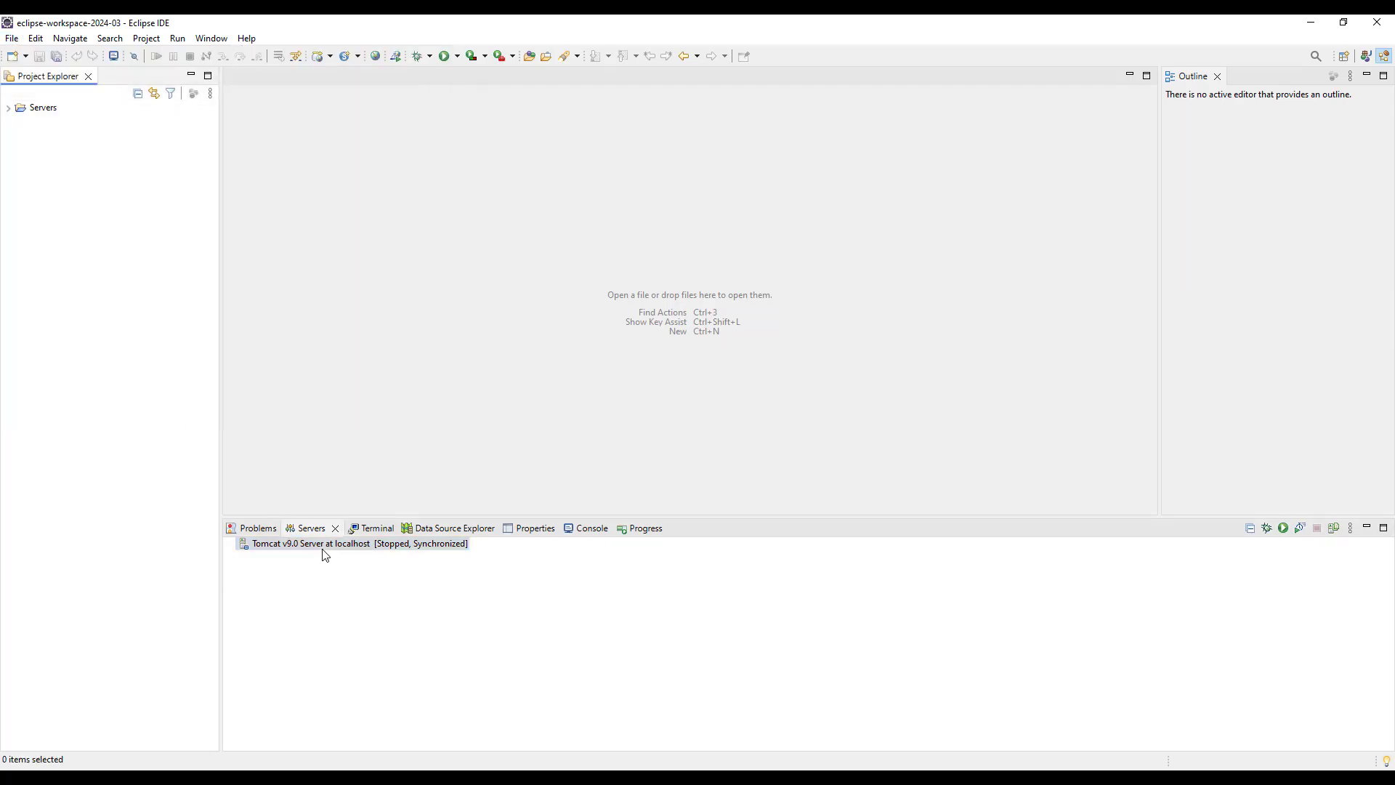